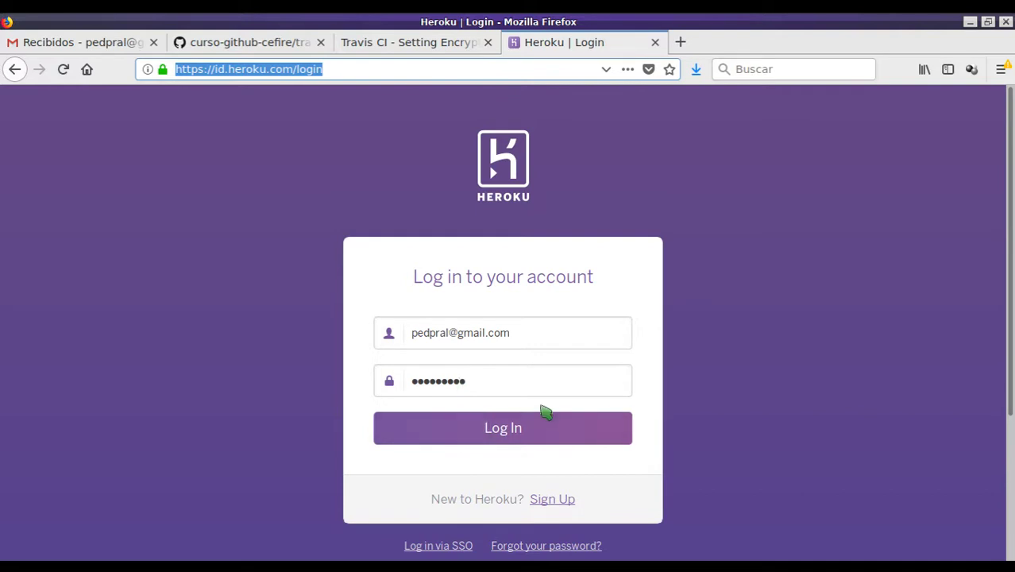
Log in to Heroku and create a new app named curso-github-cefire in the Europe region.
click(514, 435)
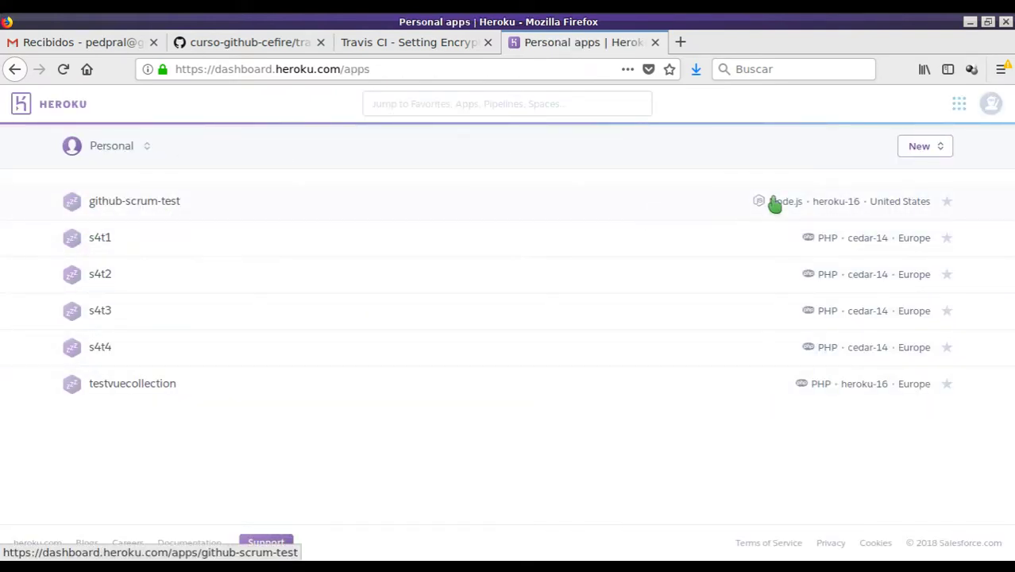
click(915, 154)
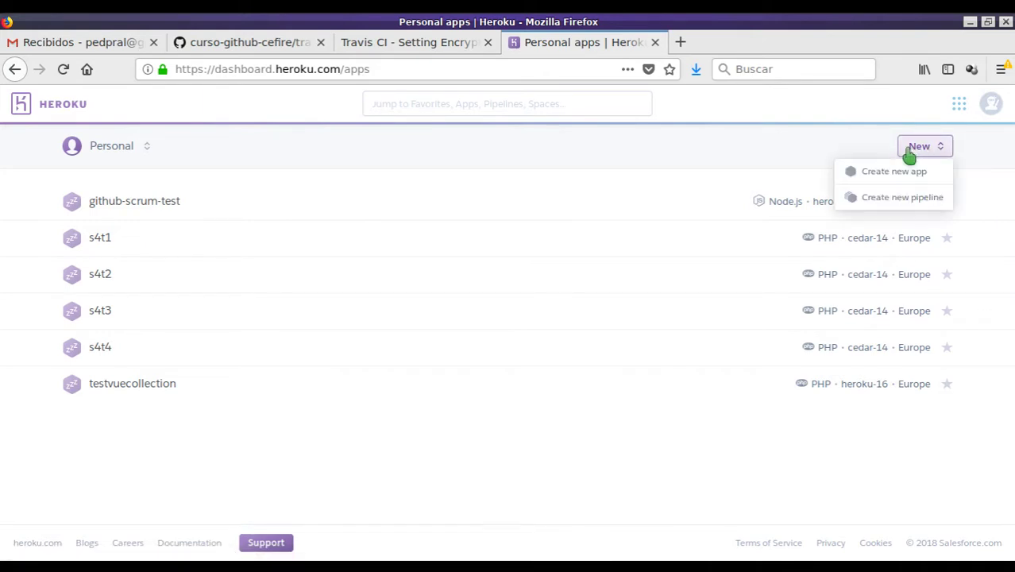
click(879, 182)
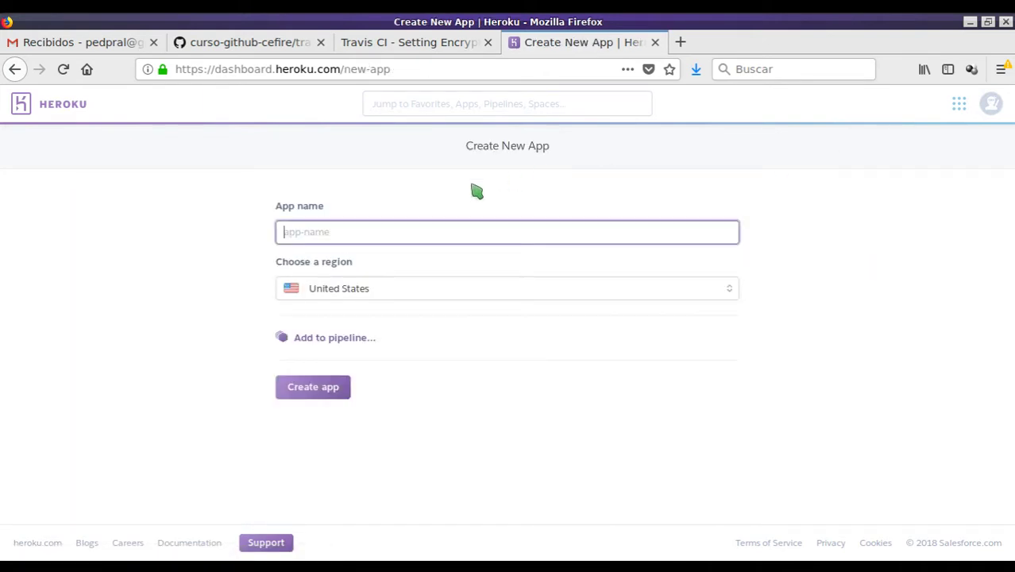
text(curso-github-cefire)
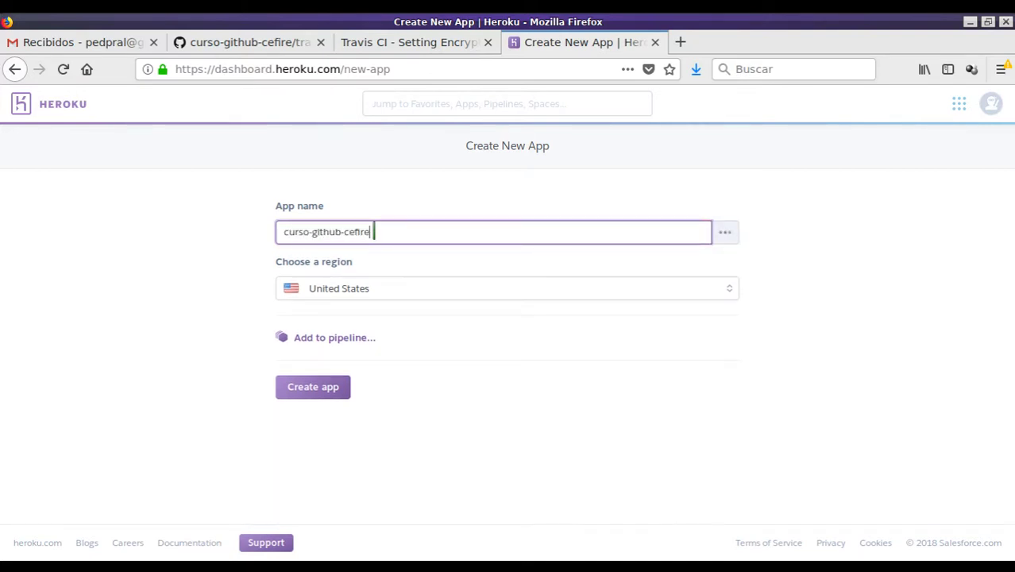
click(389, 304)
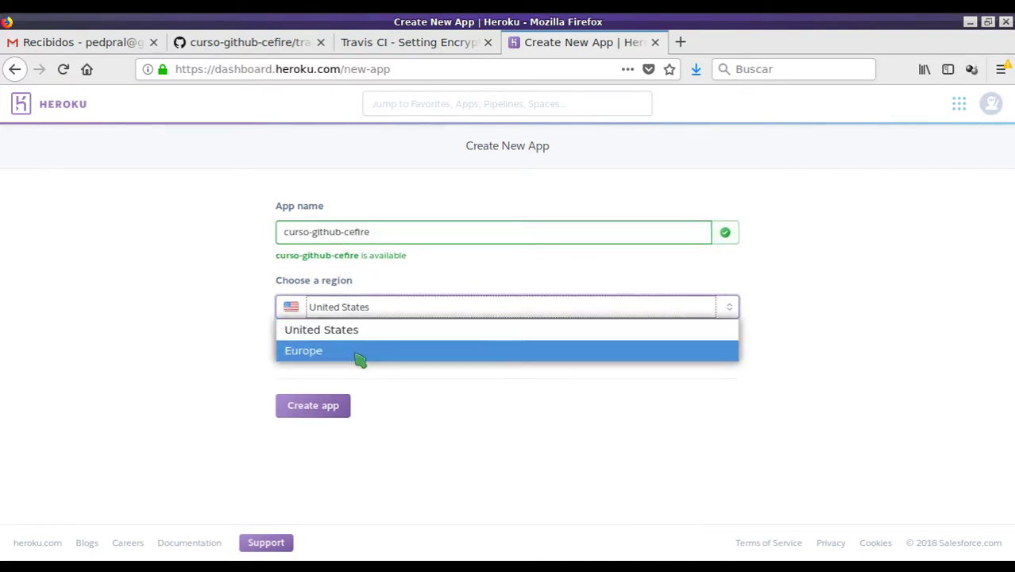
click(358, 350)
click(343, 312)
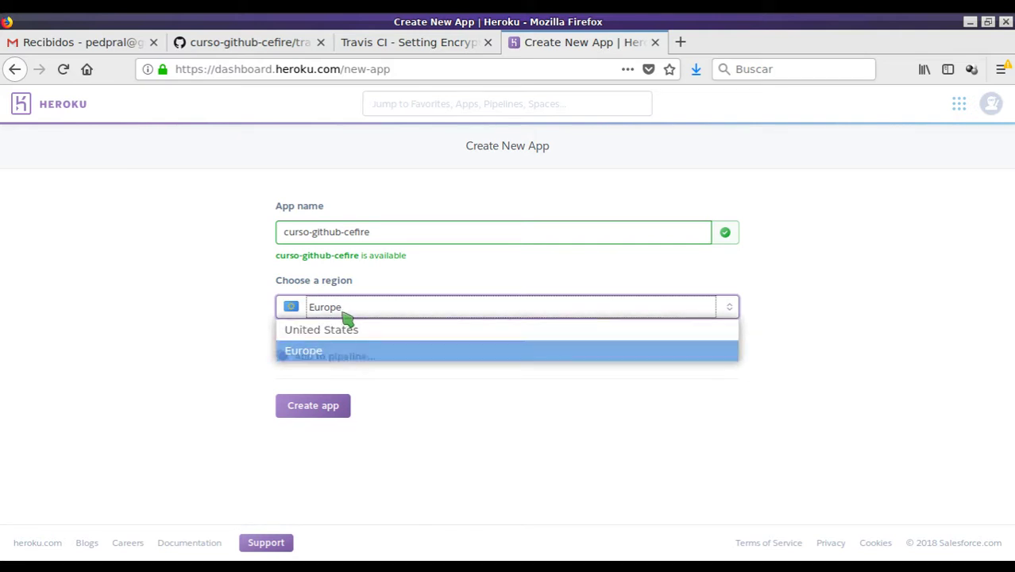
click(346, 310)
click(325, 407)
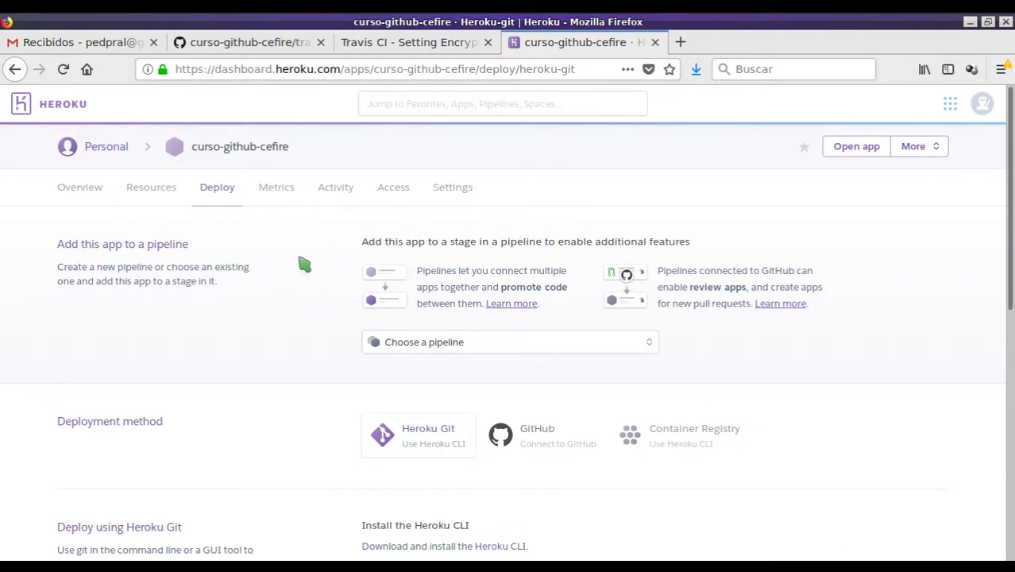
Review the new app's overview, resources, deployment and settings pages, including the settings down to the app deletion section.
click(74, 197)
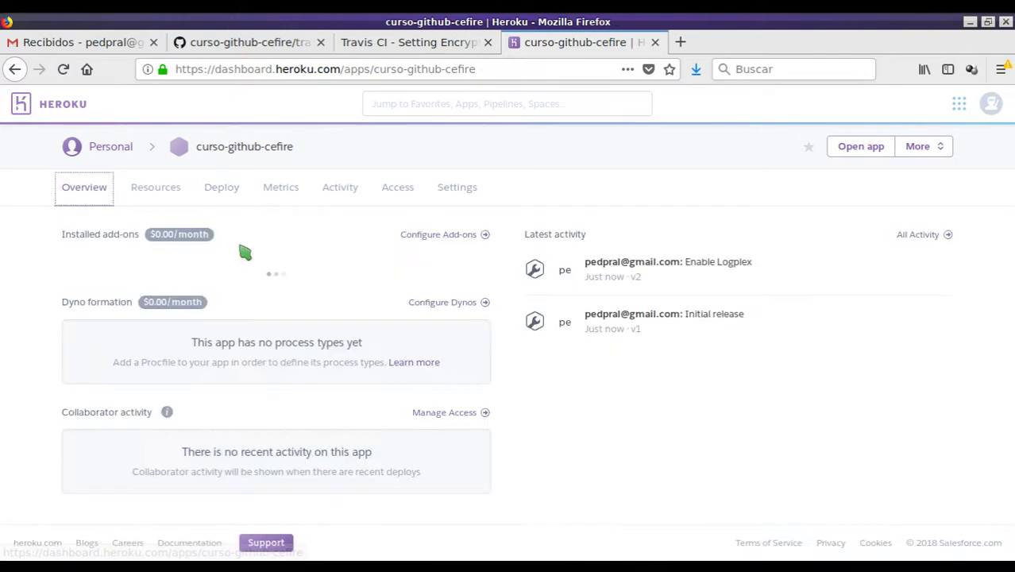
scroll(262, 298, down, 1)
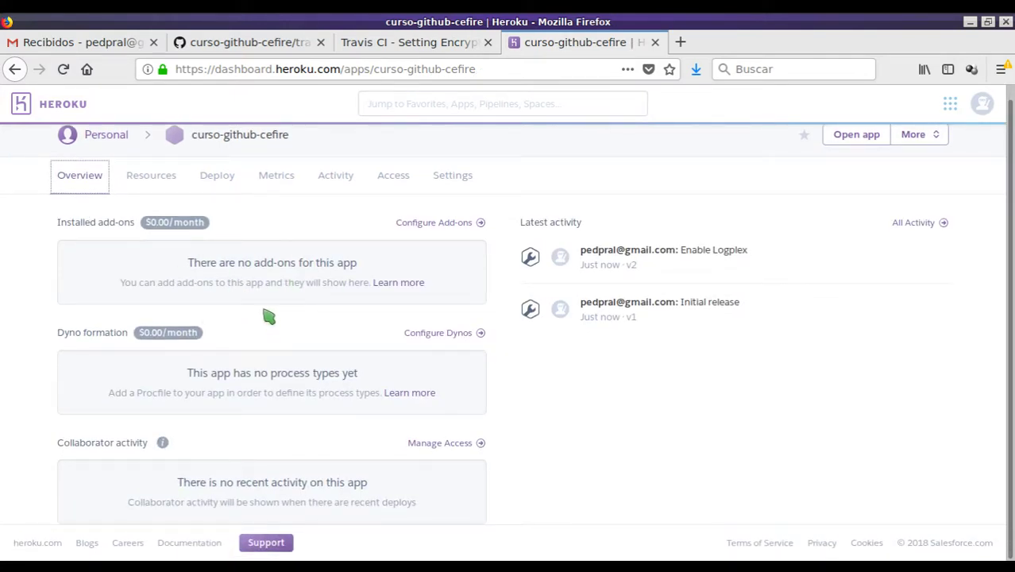
click(157, 189)
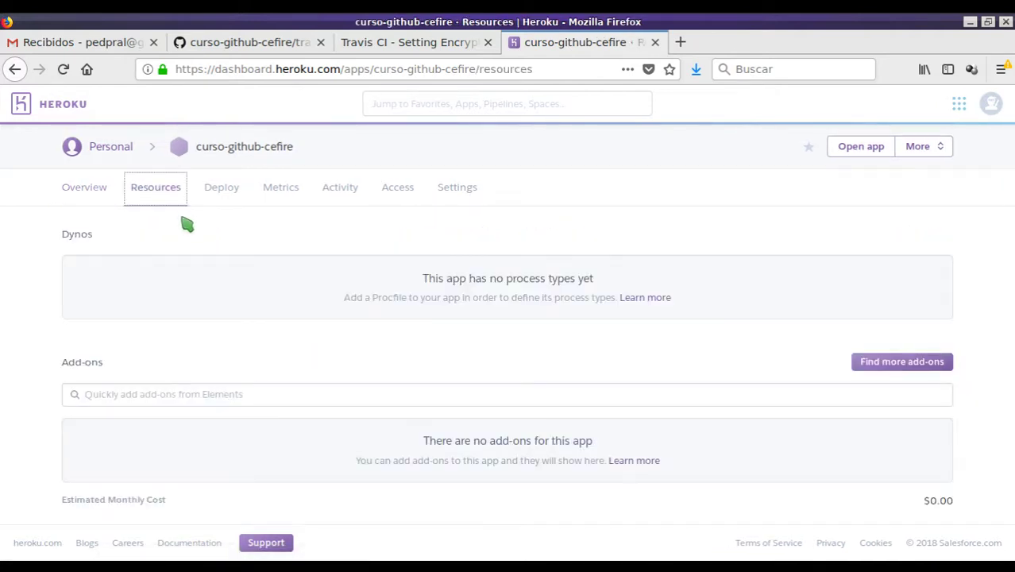
click(232, 199)
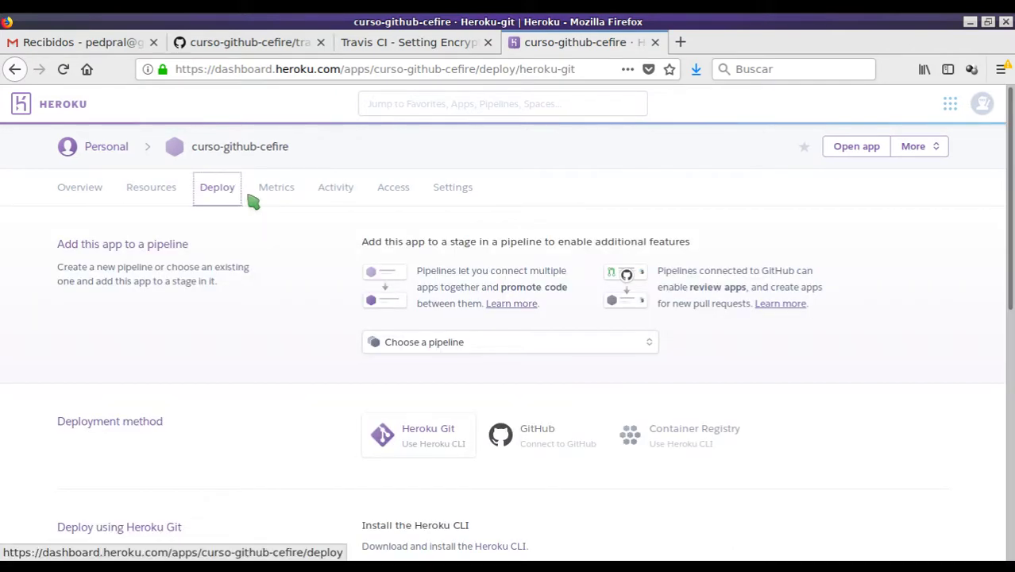
scroll(451, 359, down, 3)
scroll(348, 309, up, 3)
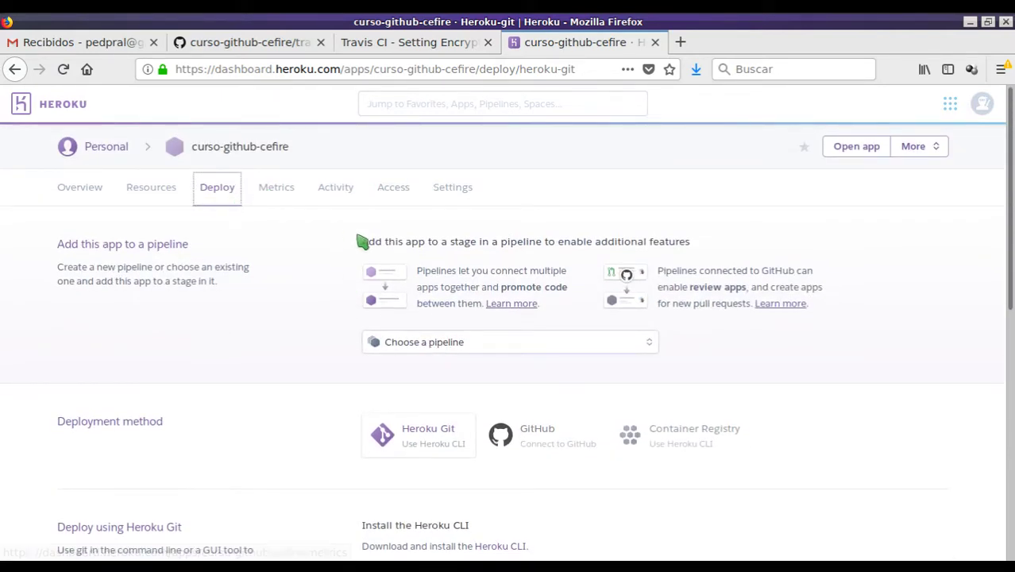
click(458, 200)
scroll(525, 412, down, 5)
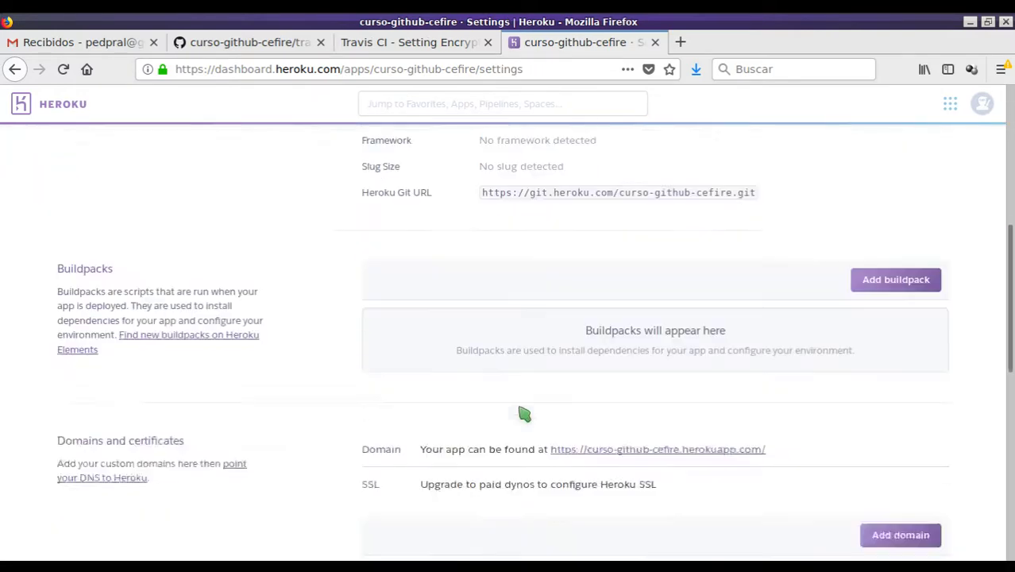
scroll(524, 412, down, 10)
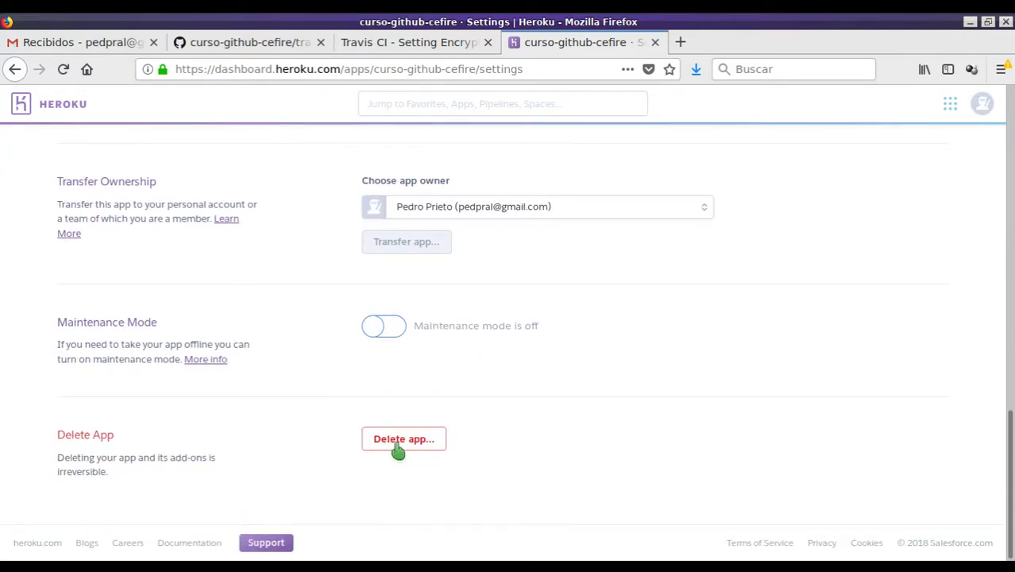
scroll(401, 448, up, 15)
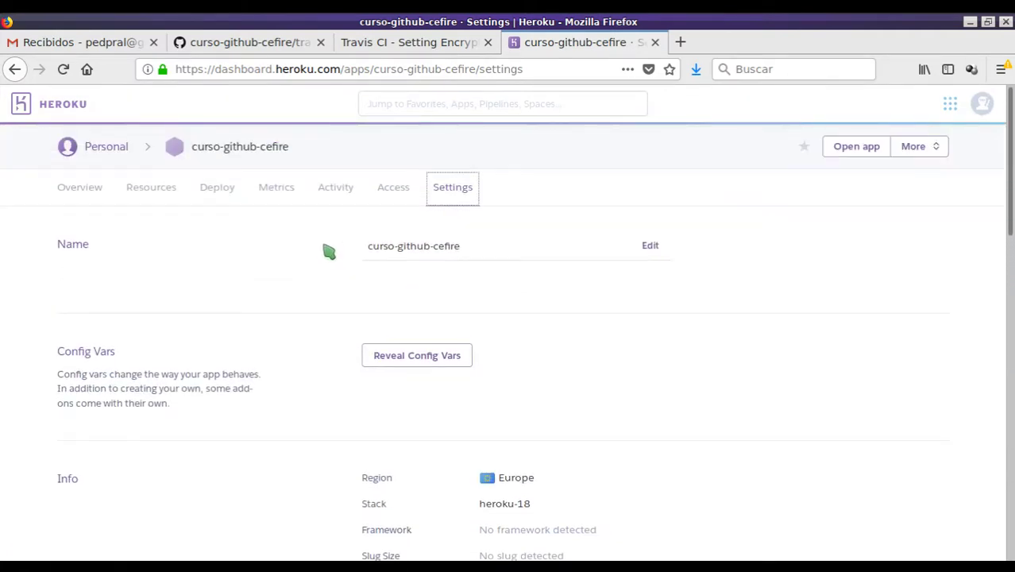
Examine the app's available deployment methods and the instructions for deploying with Heroku Git.
click(223, 196)
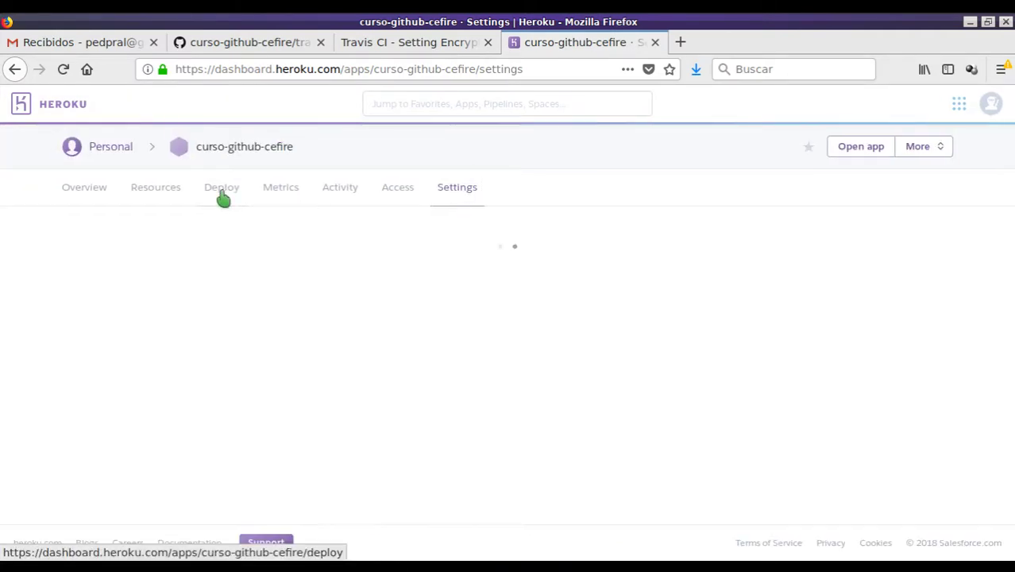
scroll(454, 361, down, 5)
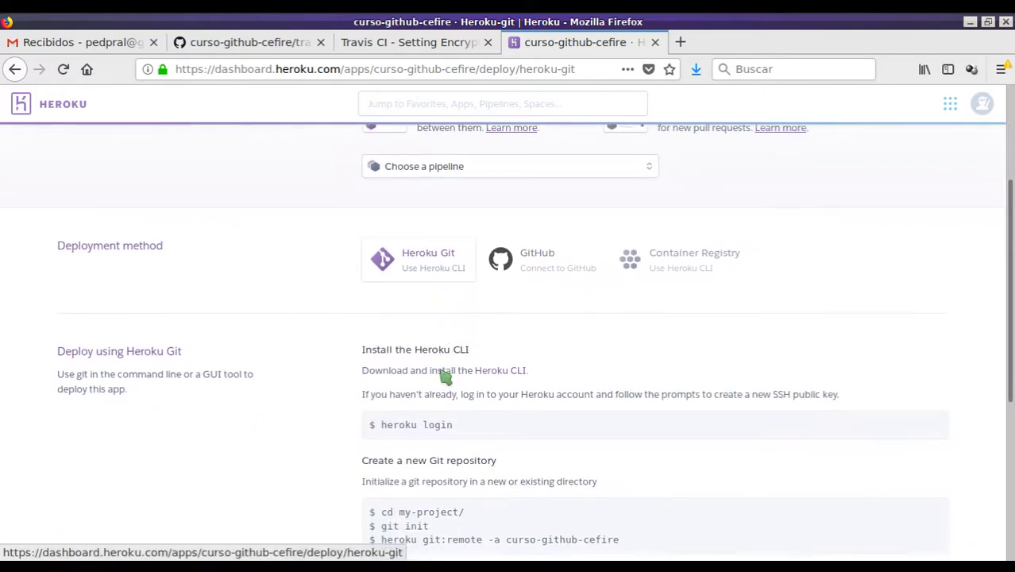
scroll(444, 381, down, 5)
scroll(473, 397, up, 5)
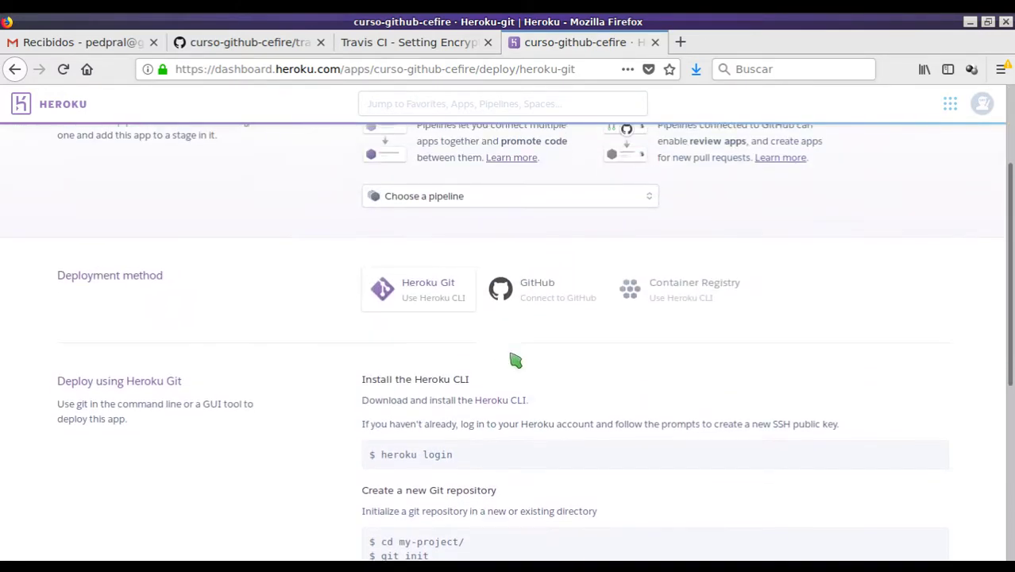
scroll(445, 334, up, 4)
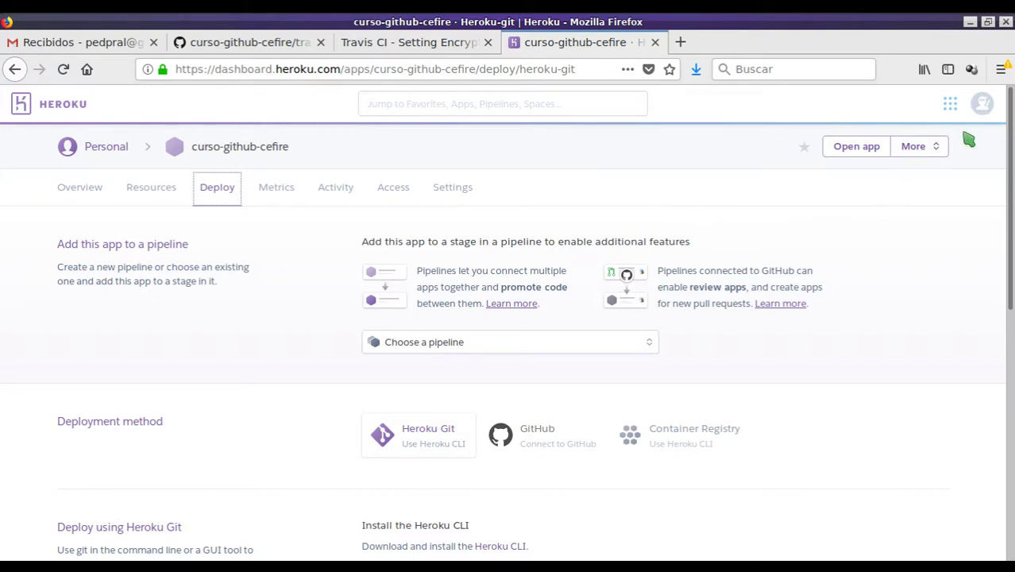
Open the account settings and go to the authorizations registered for the Heroku API.
click(984, 111)
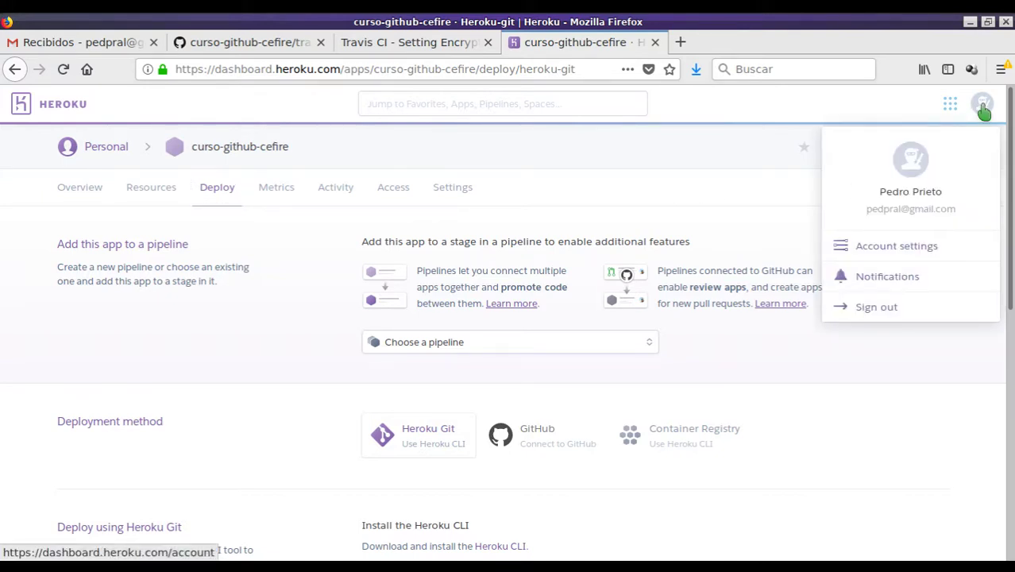
click(898, 254)
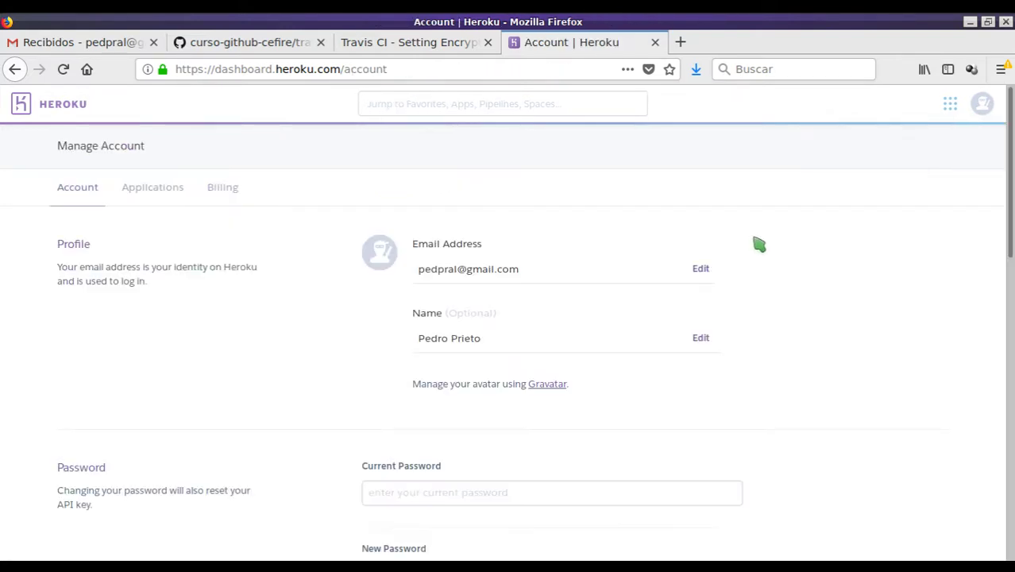
scroll(464, 263, down, 5)
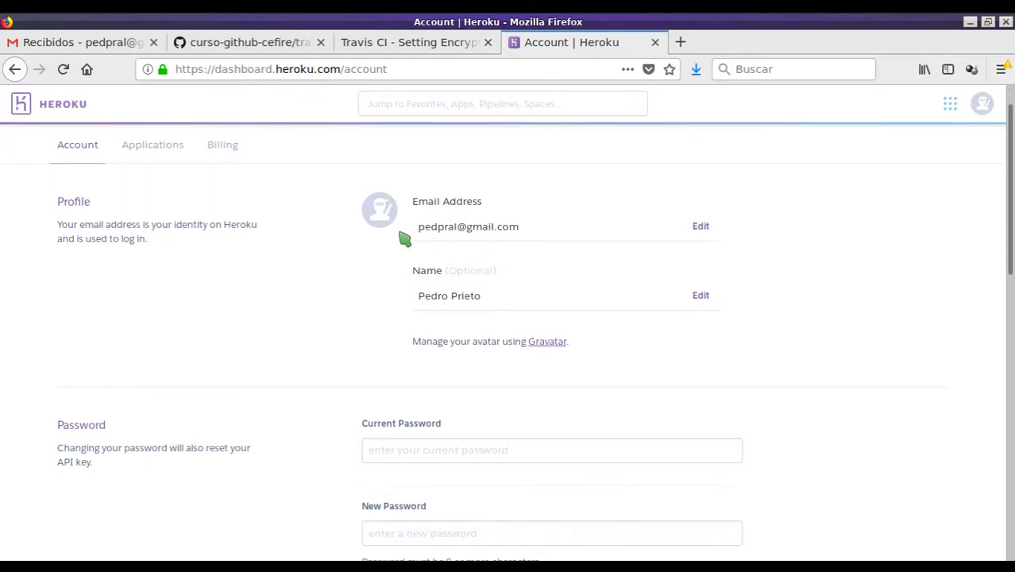
scroll(254, 276, up, 5)
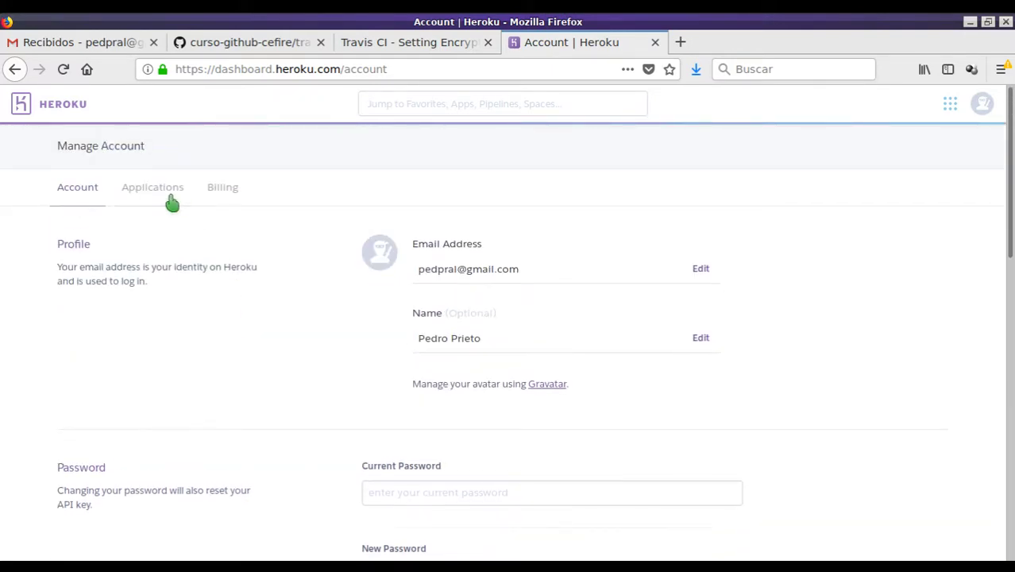
click(149, 197)
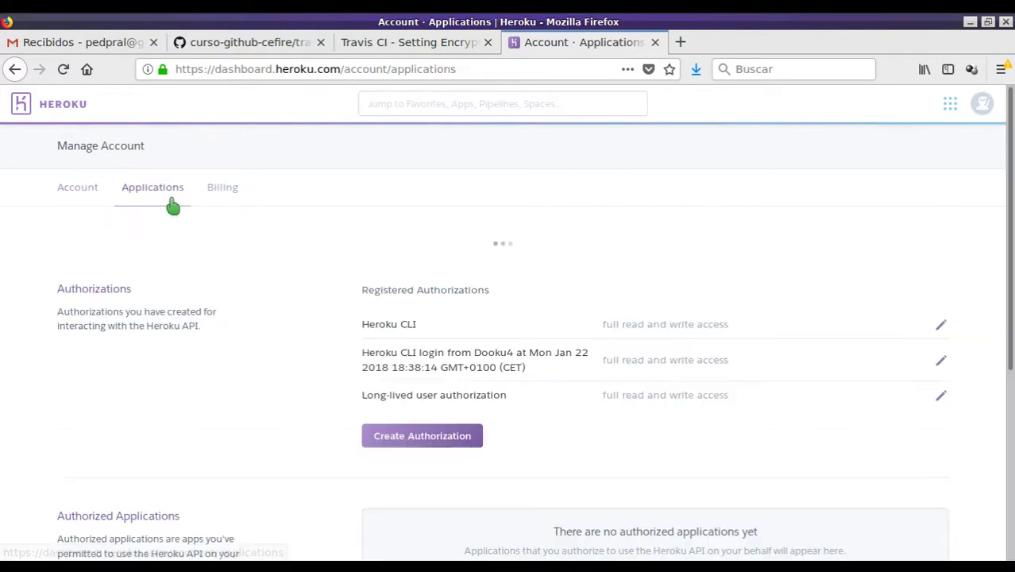
scroll(449, 310, down, 2)
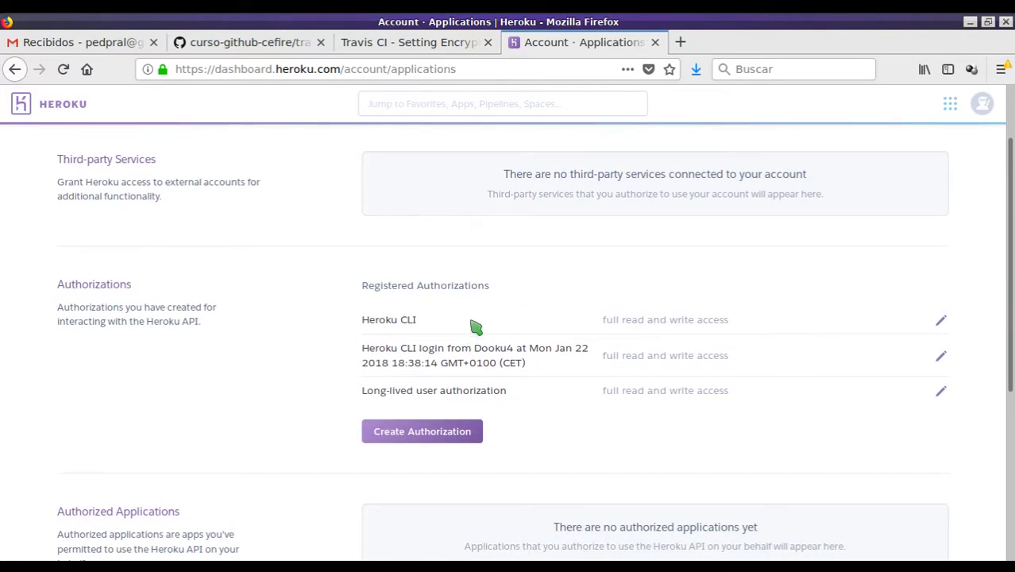
Create an authorization with the description curso-cefire and no expiry, and dismiss its confirmation details.
click(418, 438)
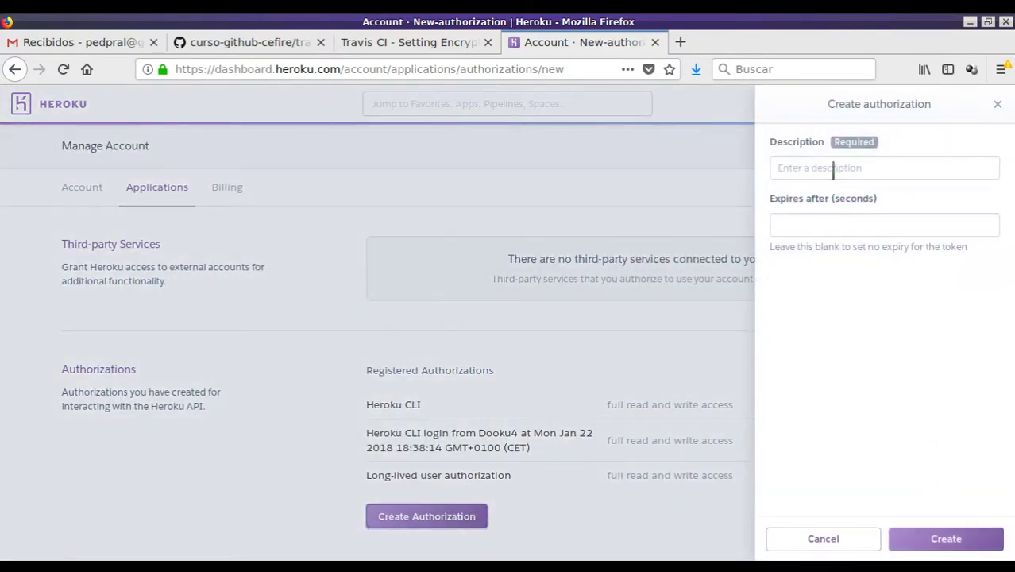
click(833, 168)
text(curso-cefire)
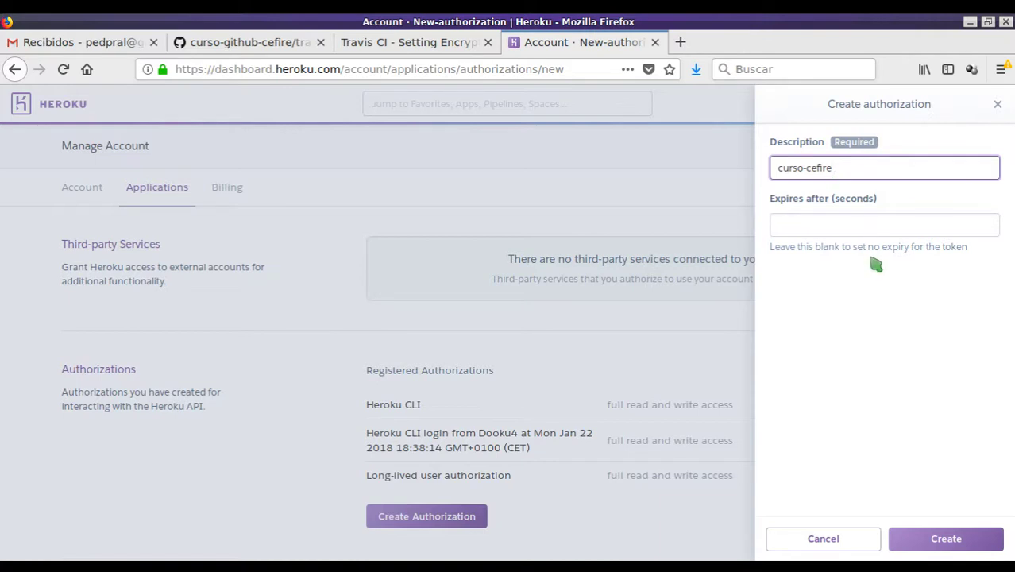
click(841, 223)
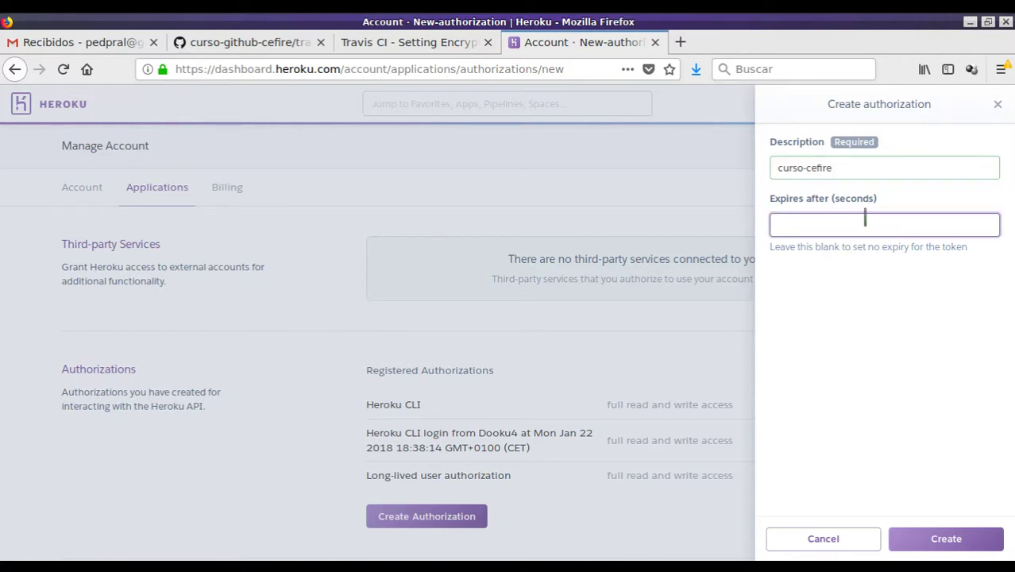
click(946, 539)
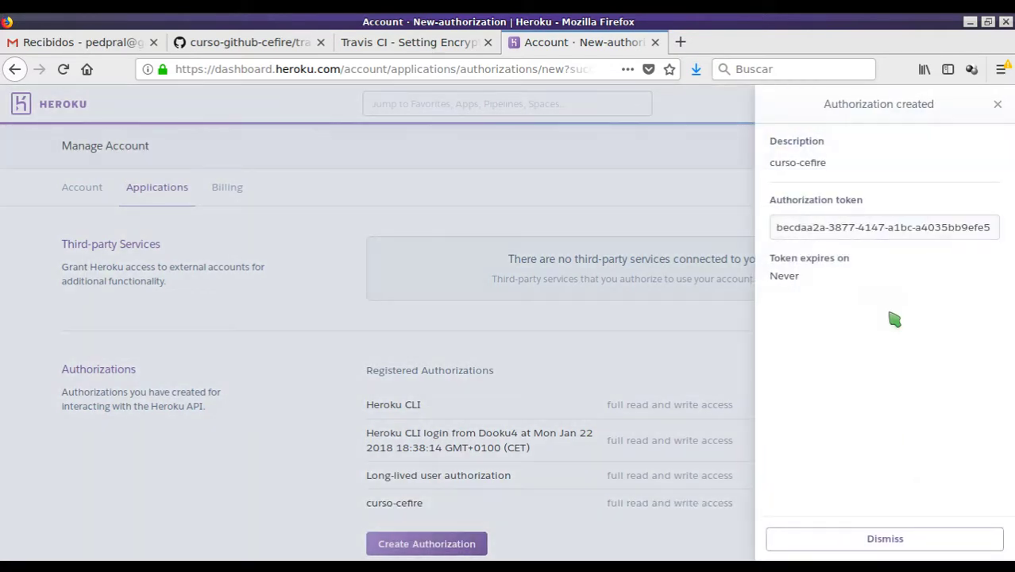
triple_click(856, 228)
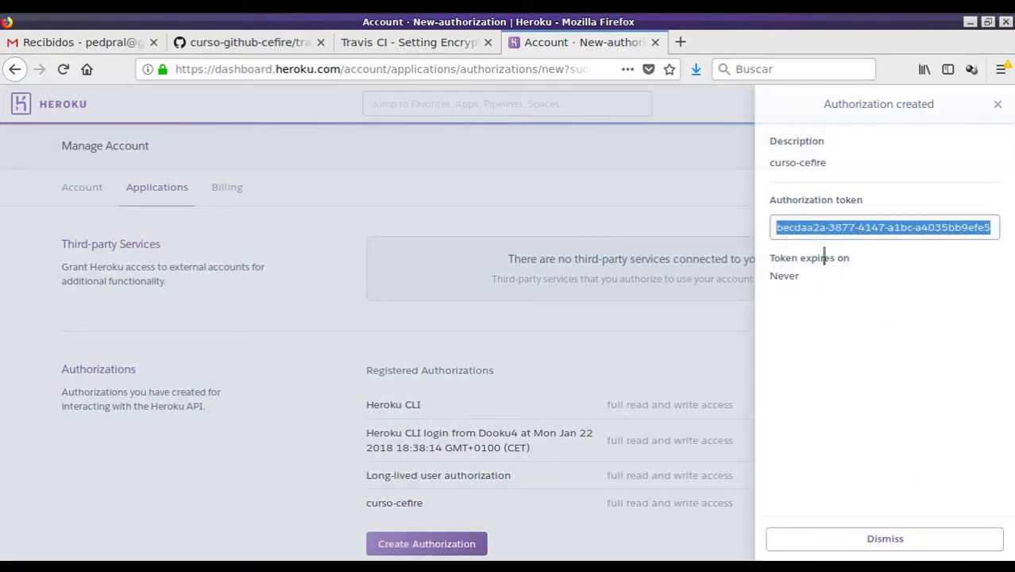
click(897, 538)
Open the curso-cefire authorization, copy its authorization token and close the details without changing anything.
scroll(782, 508, down, 2)
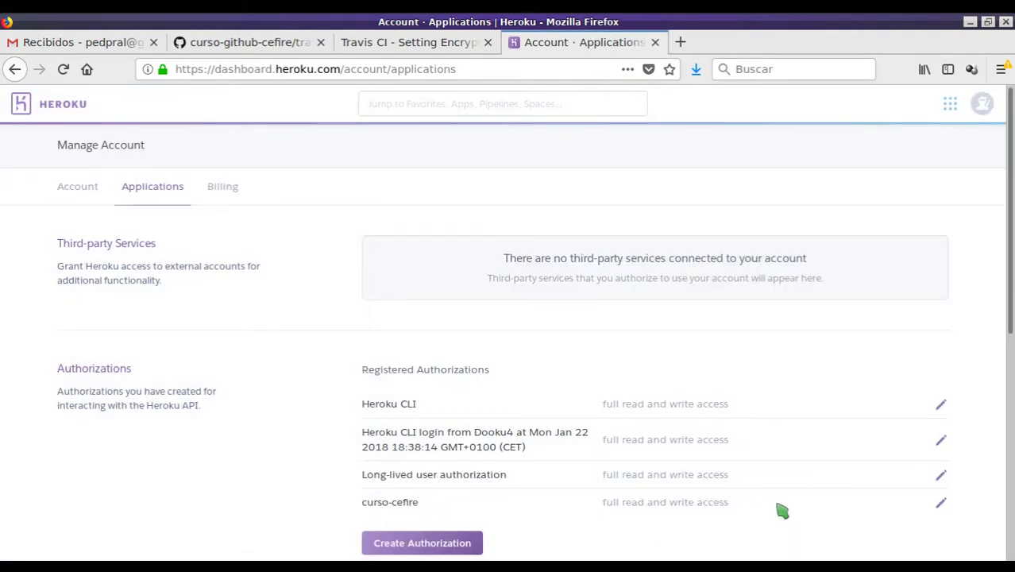
click(942, 421)
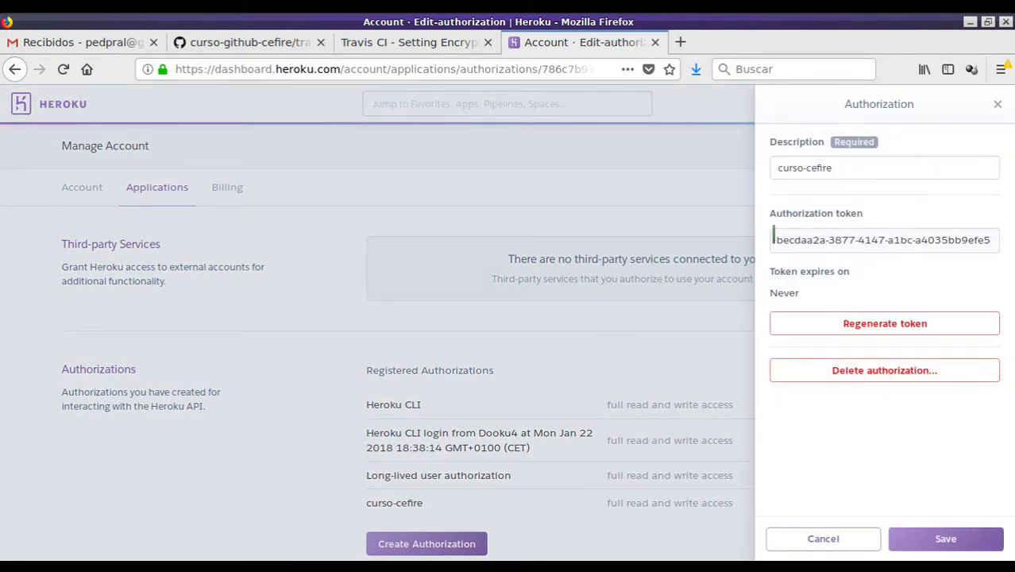
drag(773, 238, 805, 238)
click(872, 244)
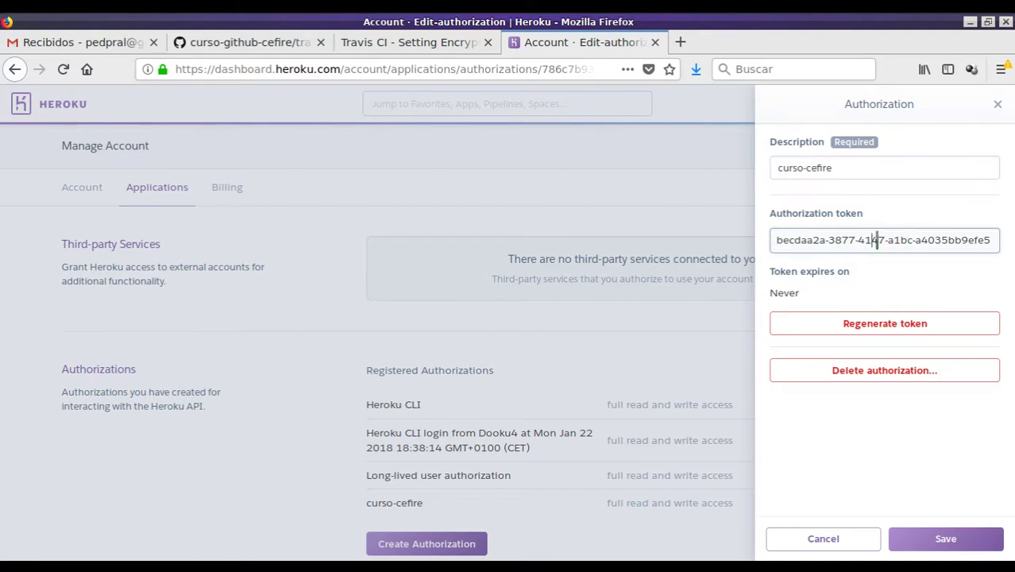
triple_click(860, 240)
key(ctrl+c)
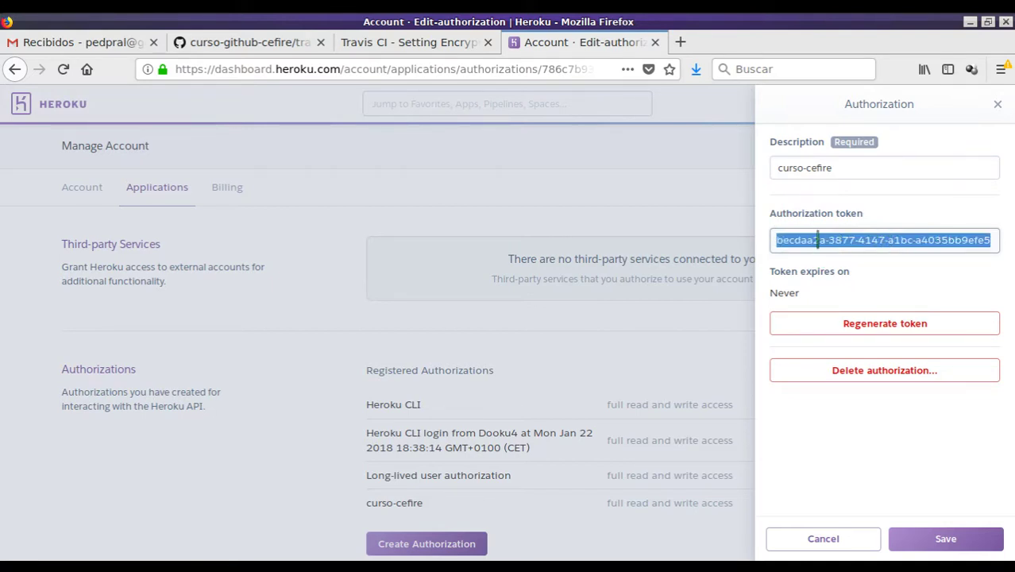
click(610, 347)
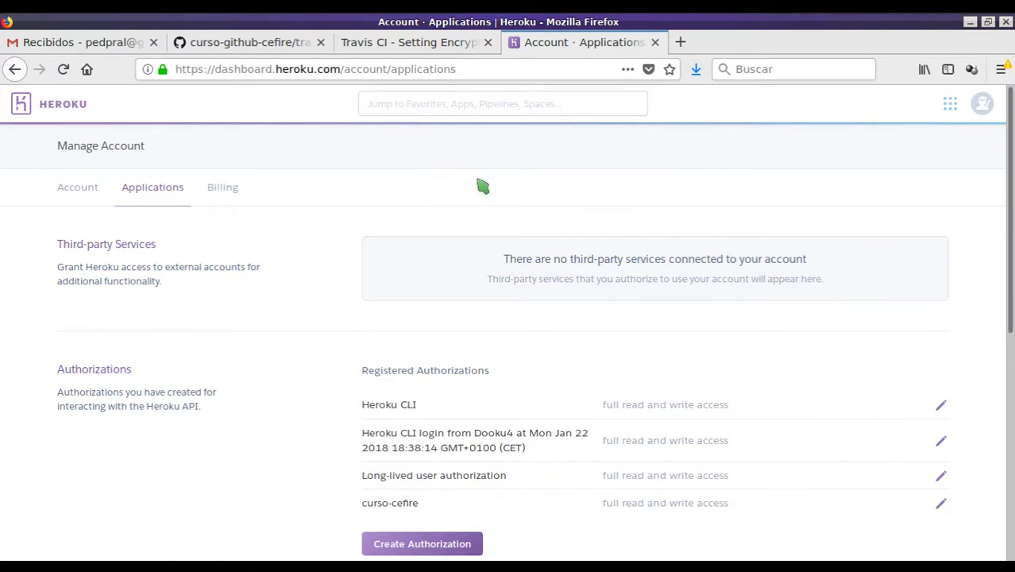
On the Travis CI encryption page, paste the copied Heroku authorization token as the value to encrypt.
click(423, 50)
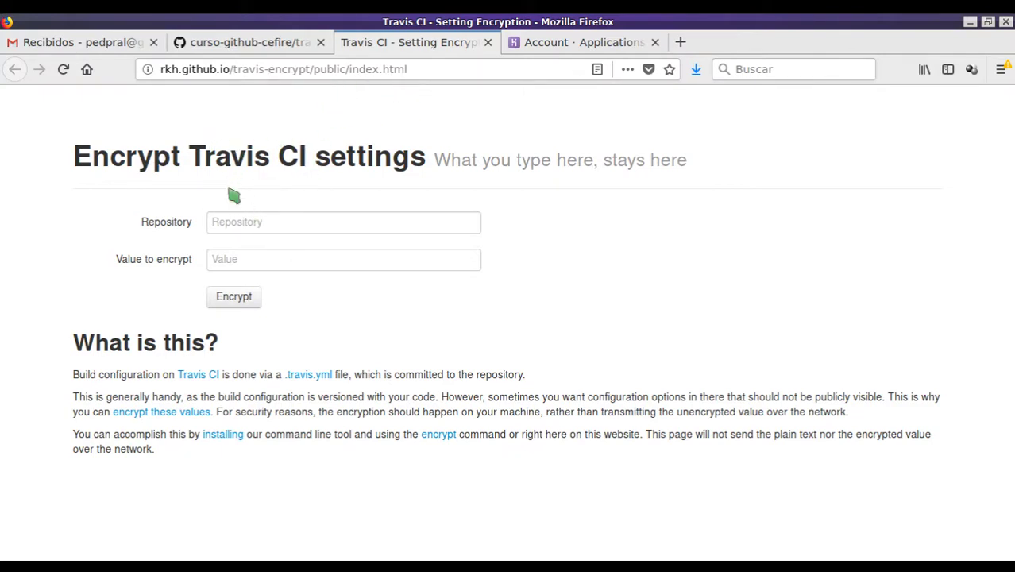
click(263, 227)
click(245, 261)
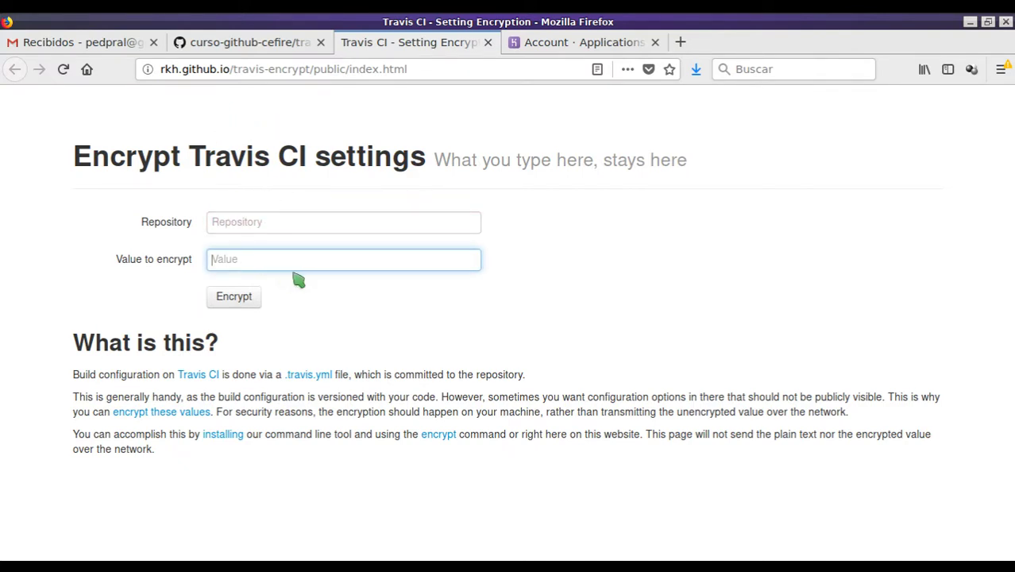
key(ctrl+v)
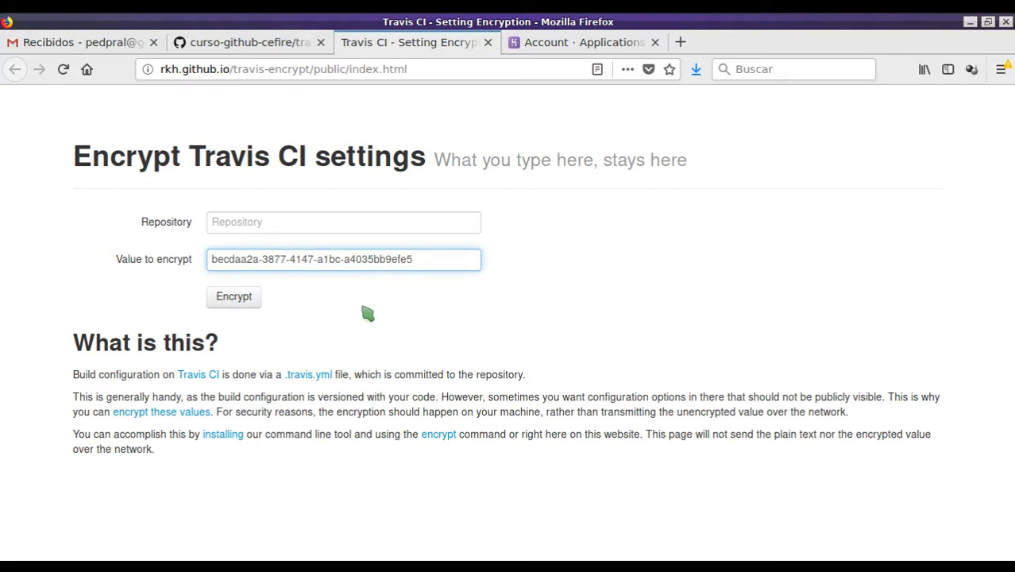
drag(427, 262, 182, 260)
click(421, 283)
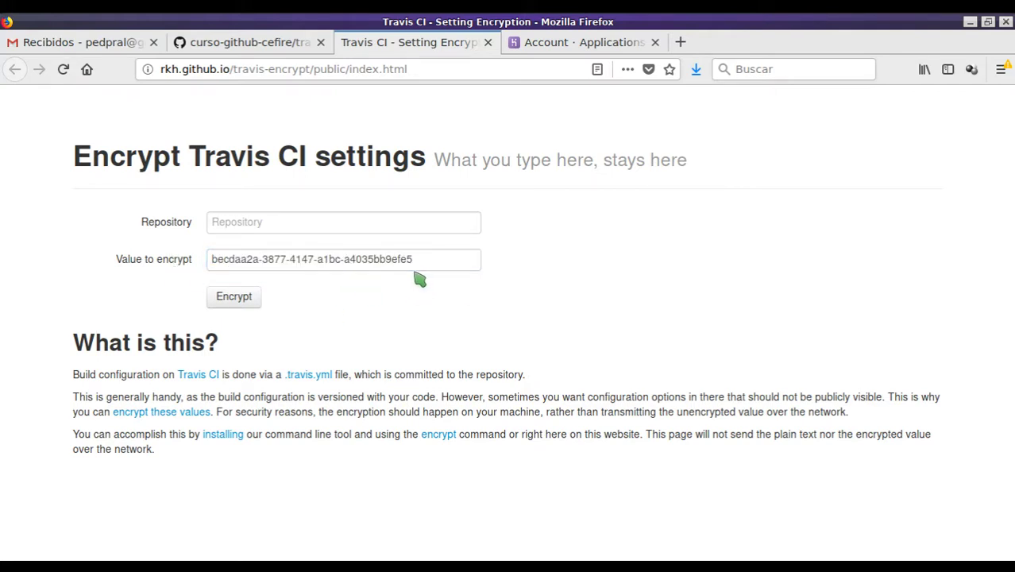
Set the repository for the encryption to curso-github-cefire/travis-heroku, checking the organization and repository names on GitHub.
click(287, 221)
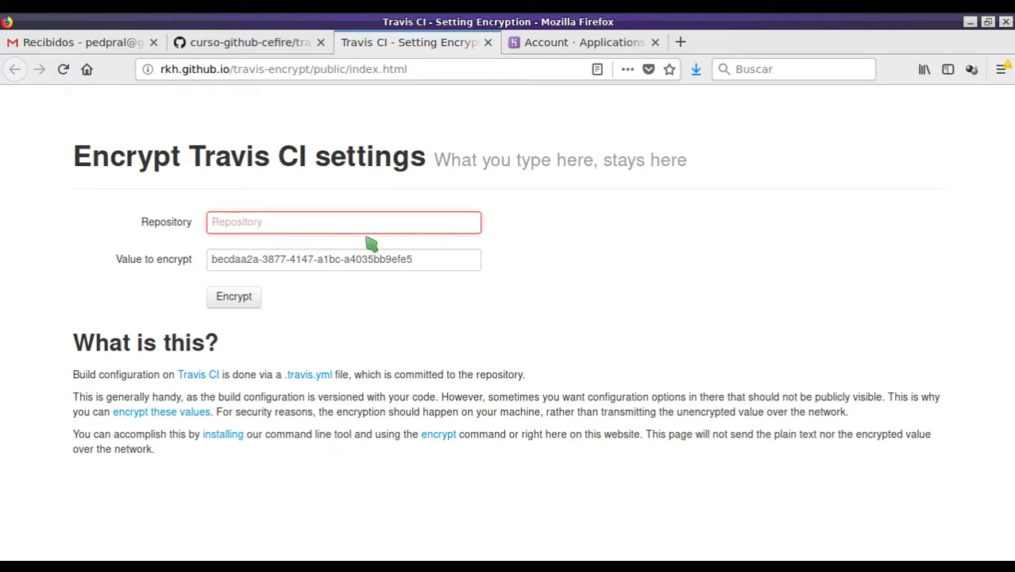
click(270, 46)
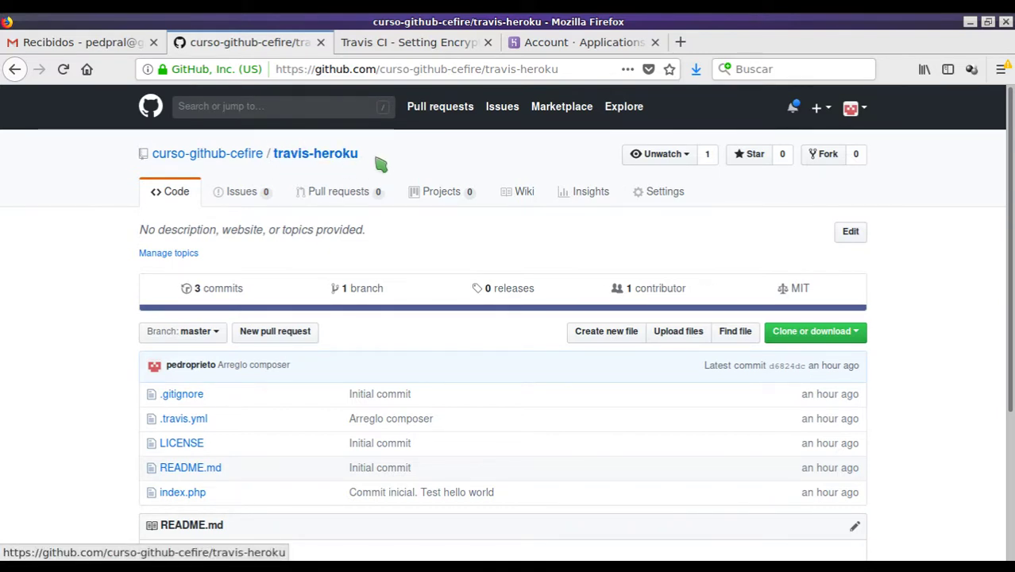
click(435, 46)
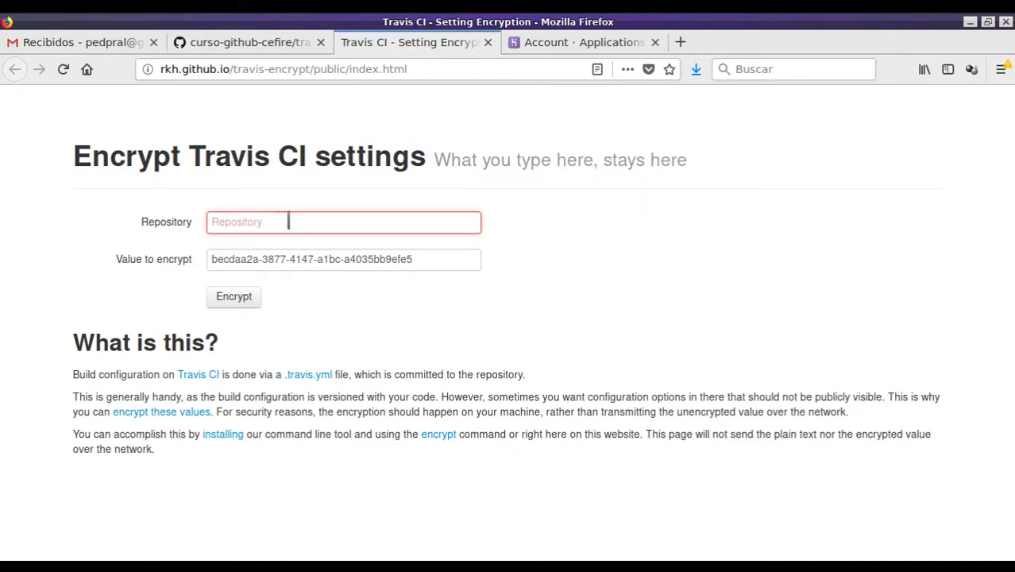
text(curso-github-cefire/)
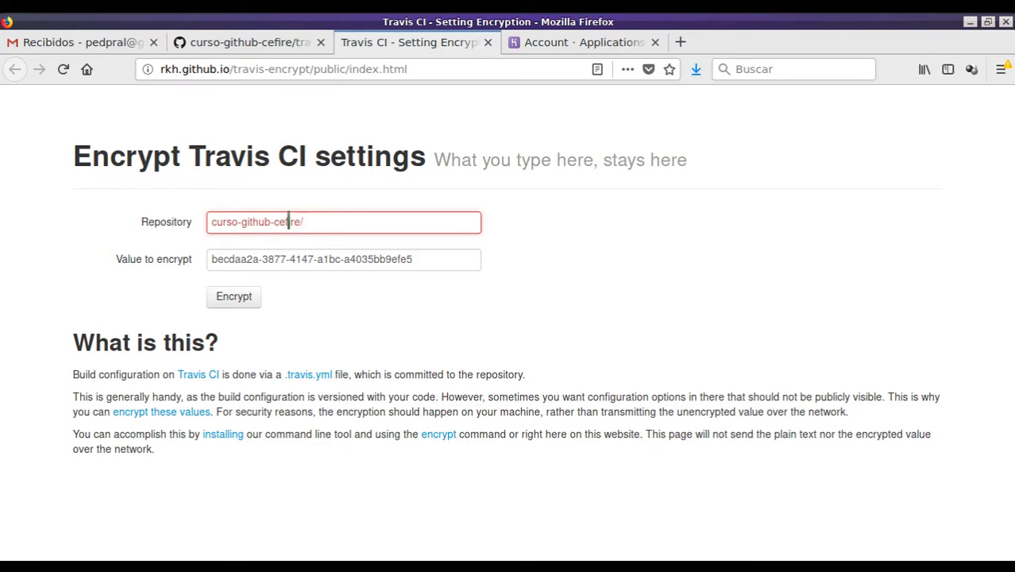
click(286, 42)
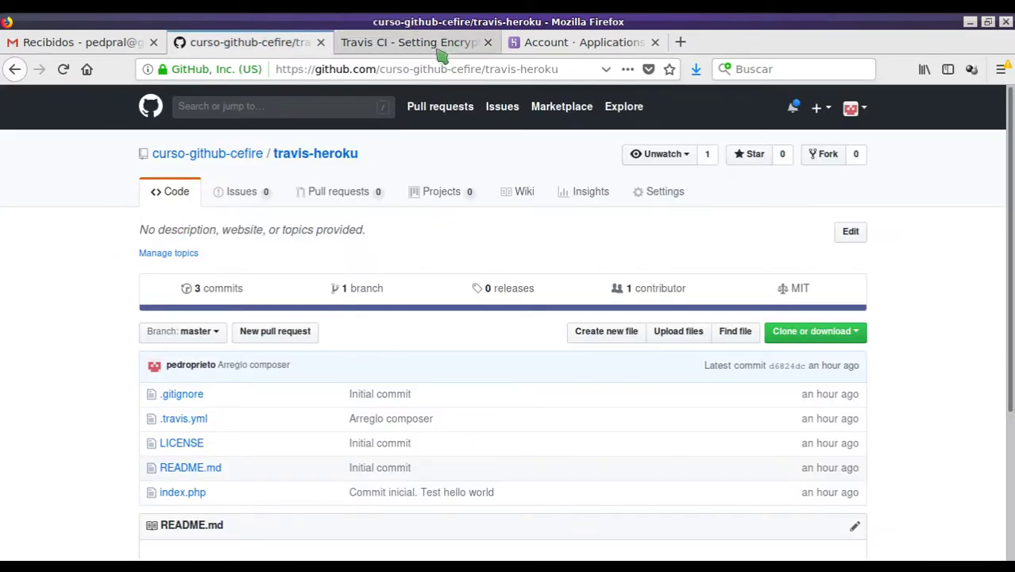
click(403, 42)
text(travis-heroku)
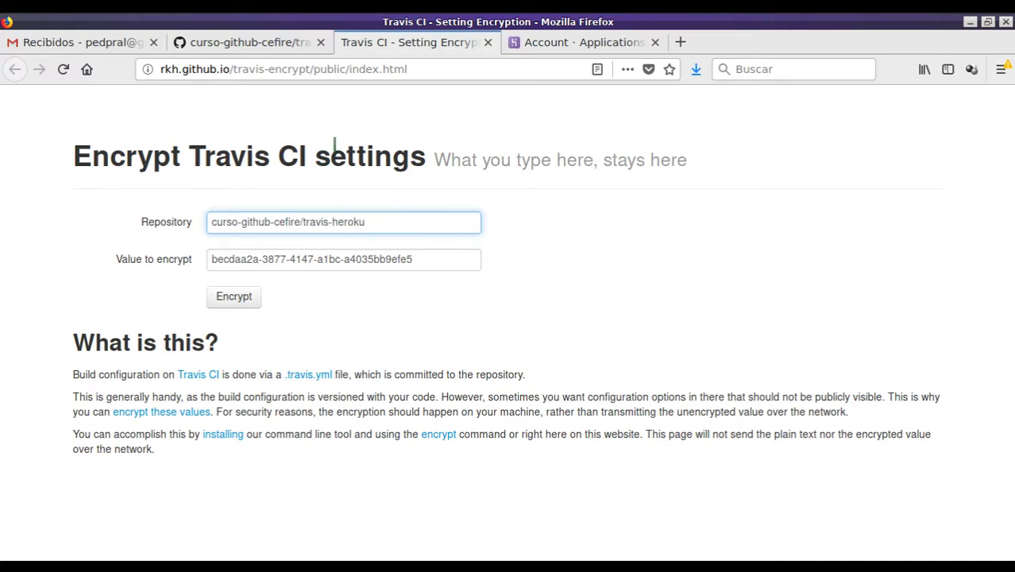
click(303, 222)
drag(299, 223, 200, 221)
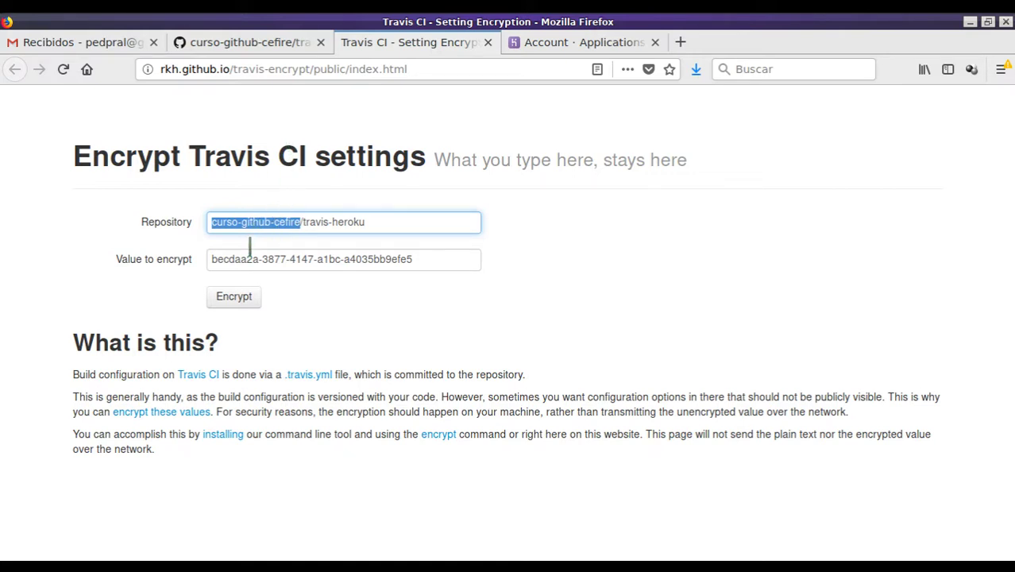
click(378, 222)
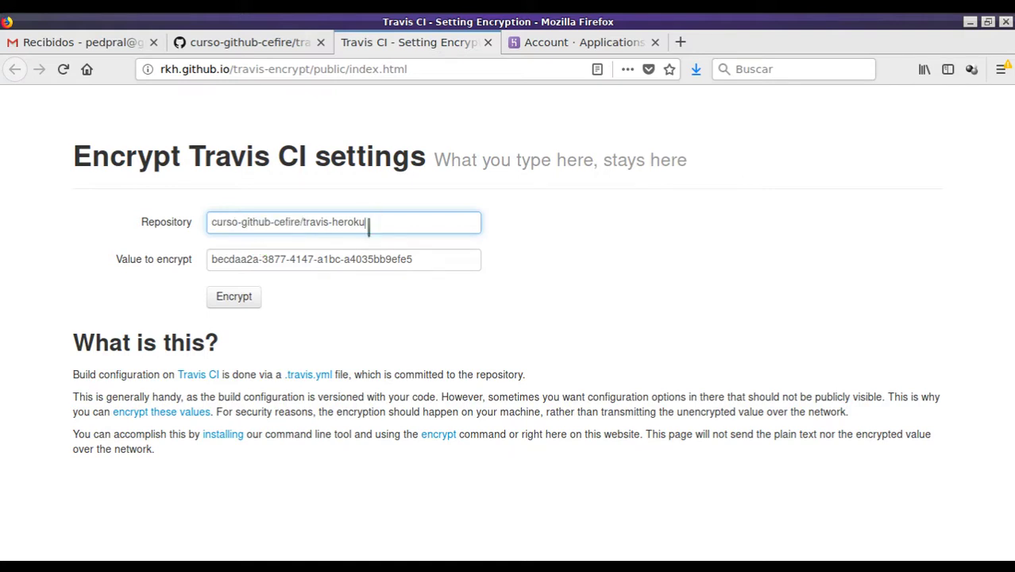
Open travis-ci.org in a new tab and check in the course organization's repository list whether travis-heroku is enabled.
click(290, 46)
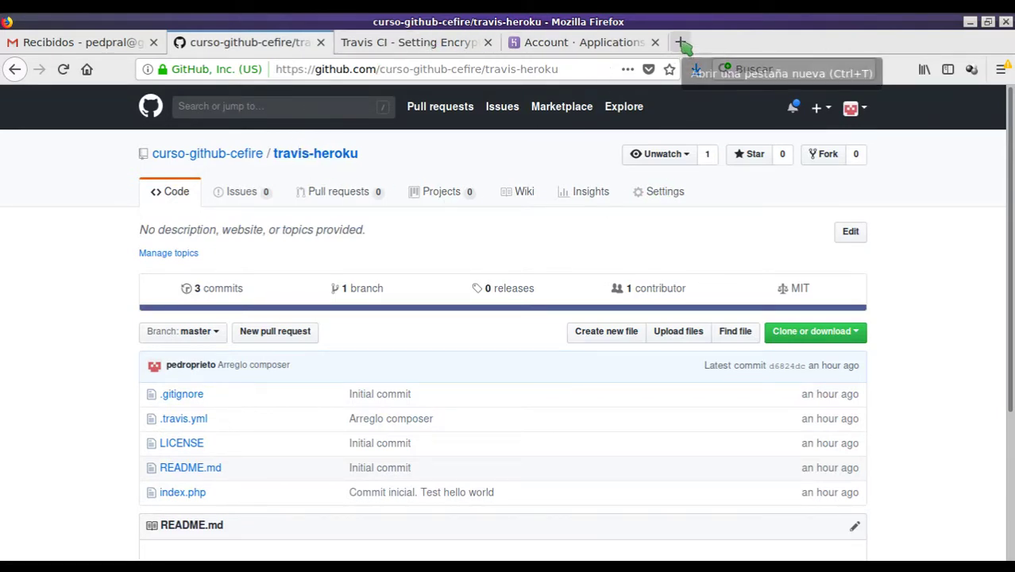
click(681, 43)
text(travis-ci.org/)
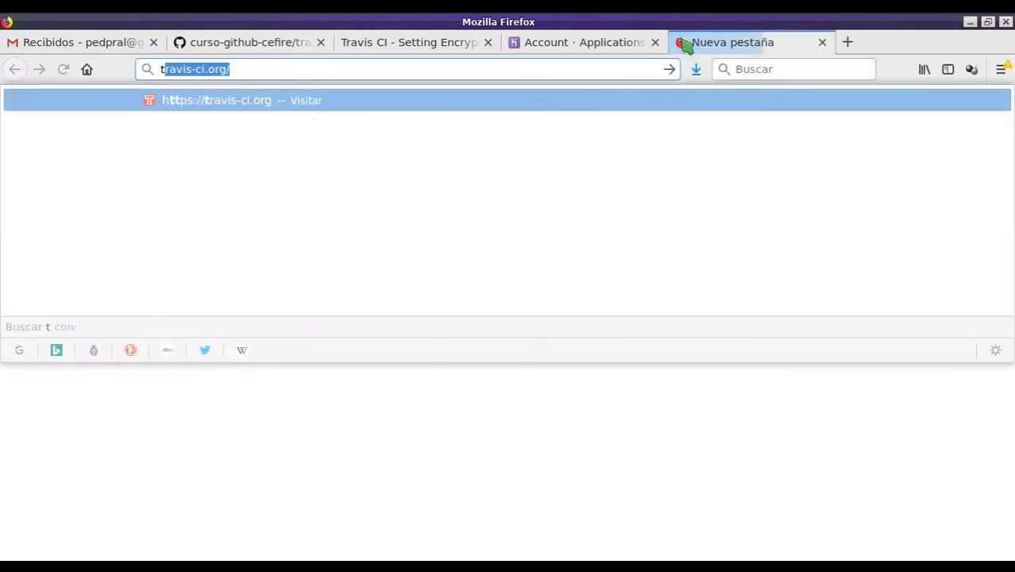
key(Return)
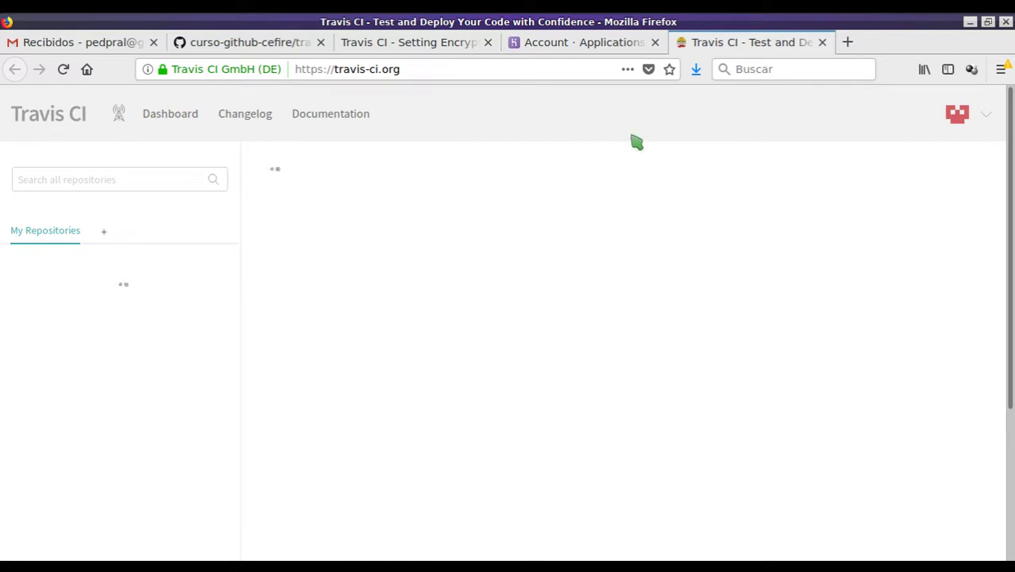
mouse_move(963, 127)
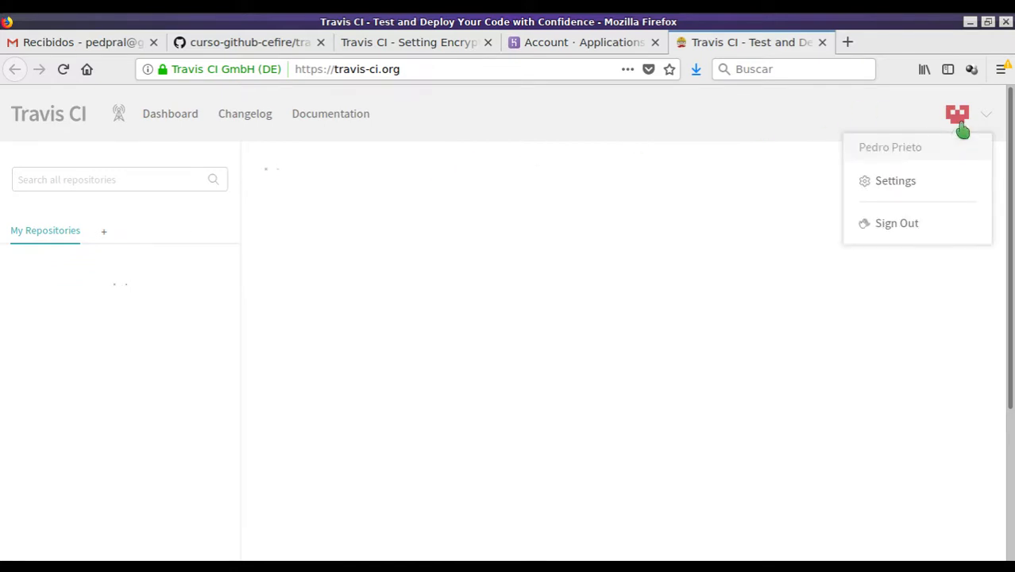
click(912, 191)
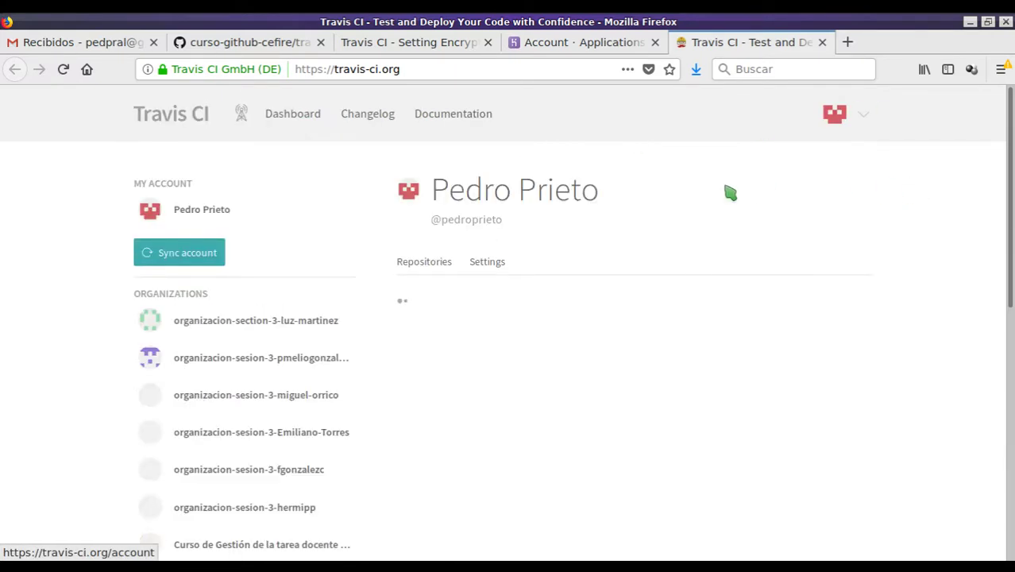
scroll(236, 272, down, 4)
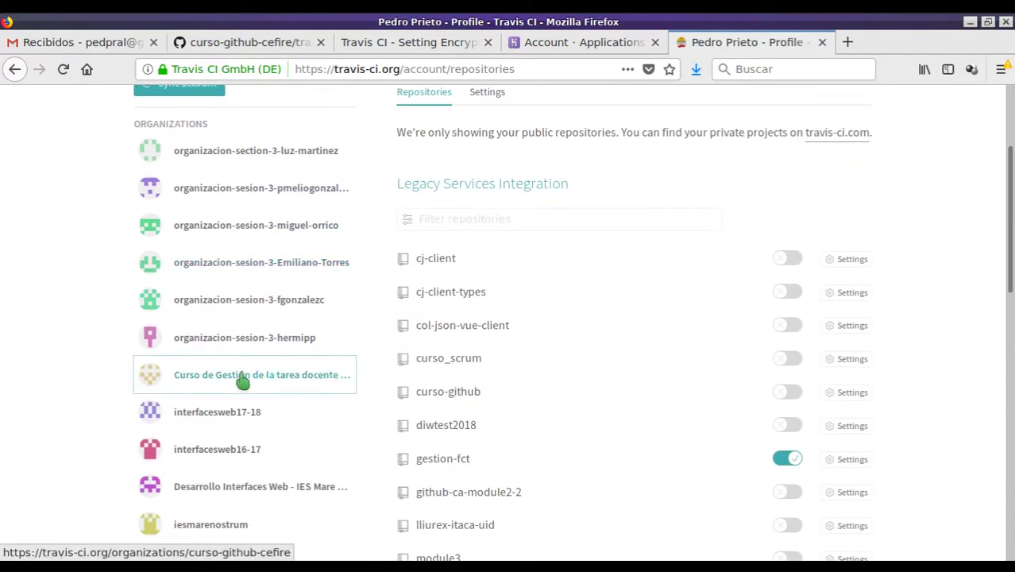
click(242, 380)
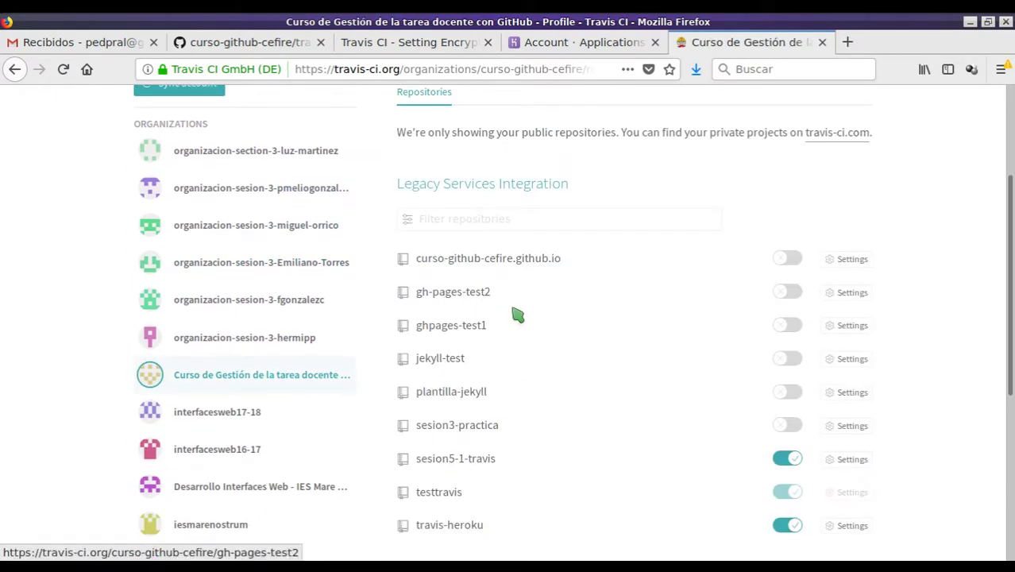
scroll(517, 313, down, 4)
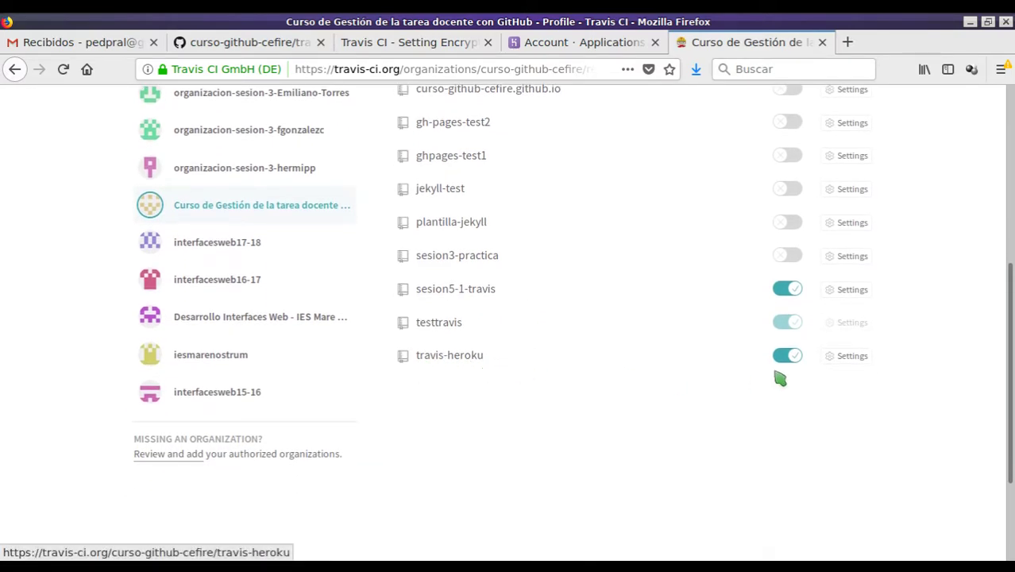
scroll(788, 366, up, 2)
scroll(788, 318, up, 2)
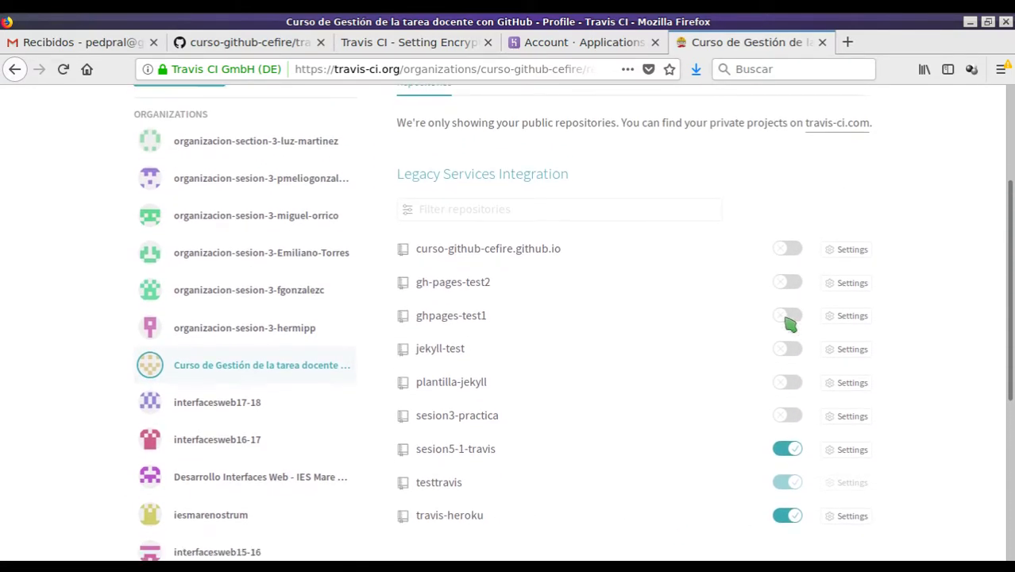
scroll(791, 357, down, 3)
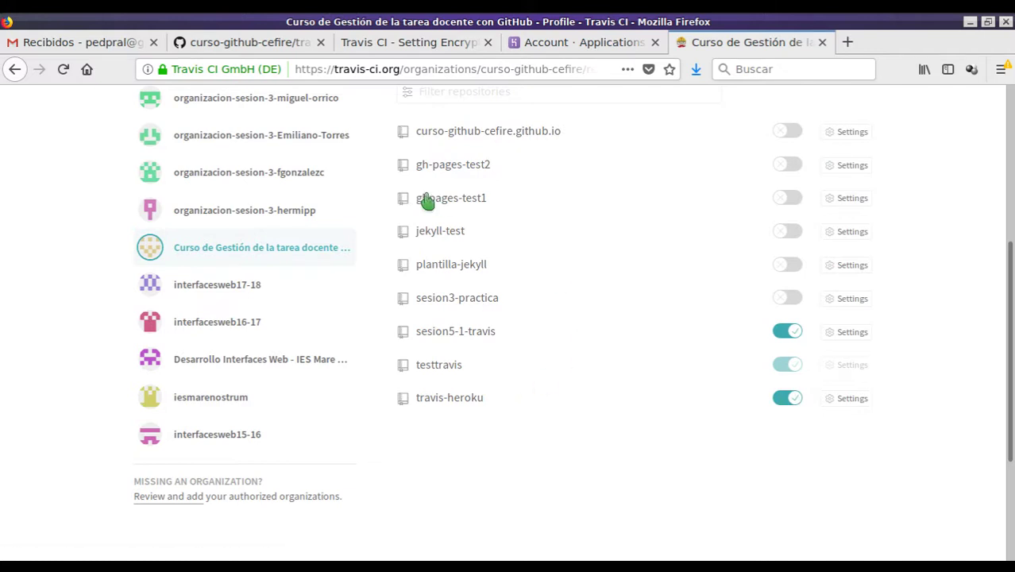
Return to the encryption page, encrypt the value for travis-heroku and select the entire generated secure entry.
click(302, 48)
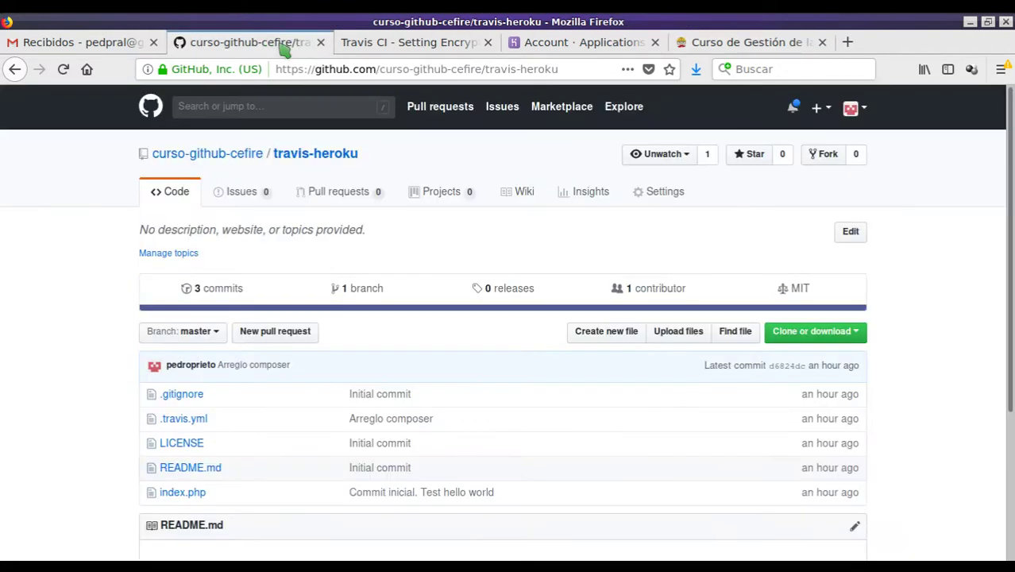
click(421, 42)
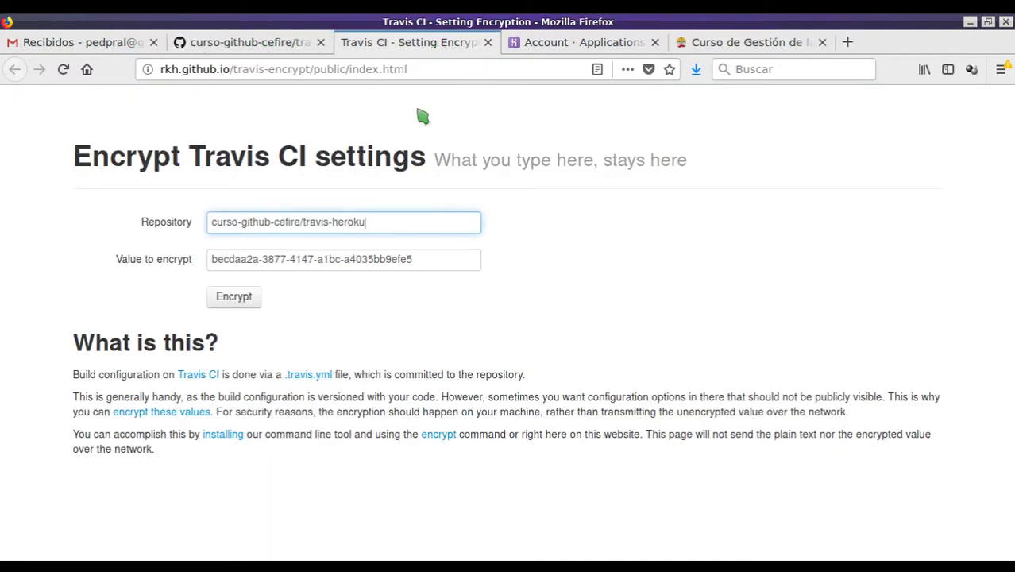
click(240, 304)
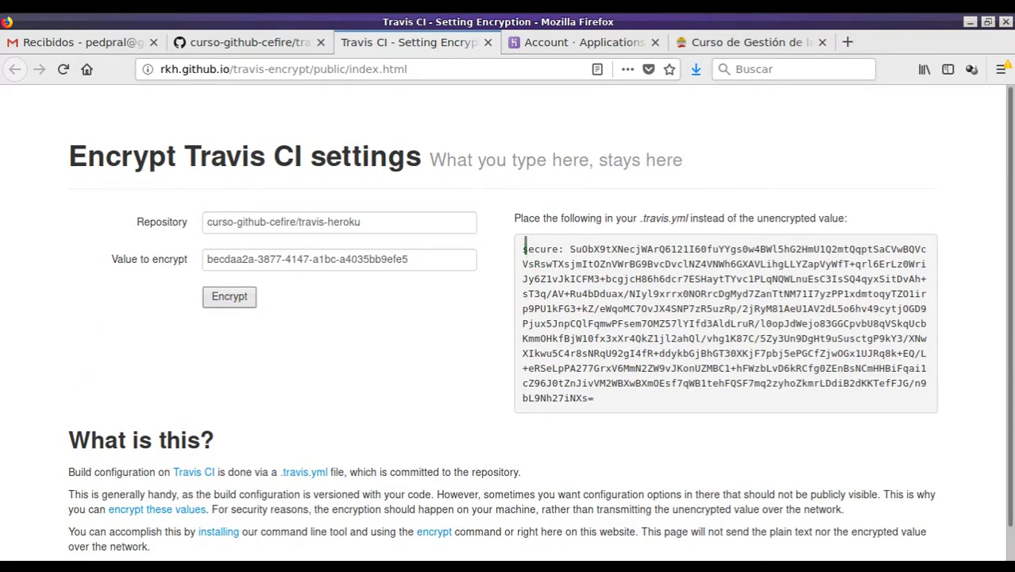
drag(524, 248, 639, 398)
click(594, 339)
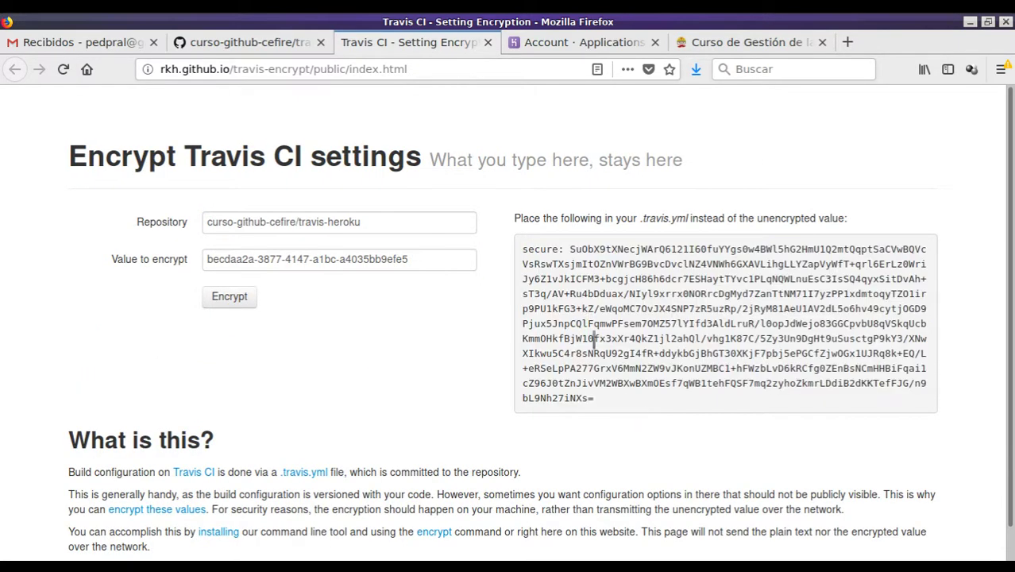
drag(524, 248, 643, 408)
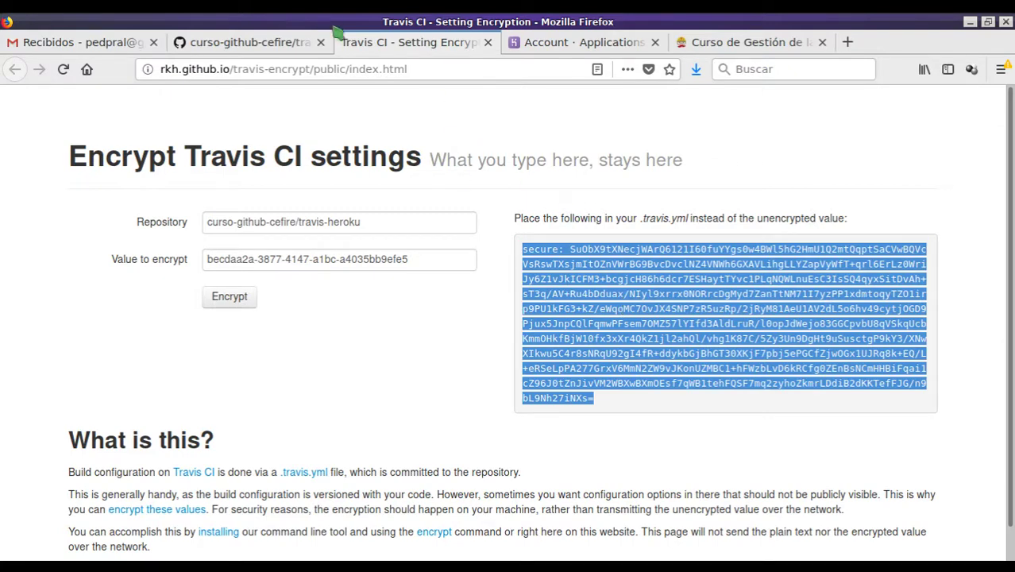
Examine the travis-heroku repository's files on GitHub and the PHP echo line in index.php.
click(254, 48)
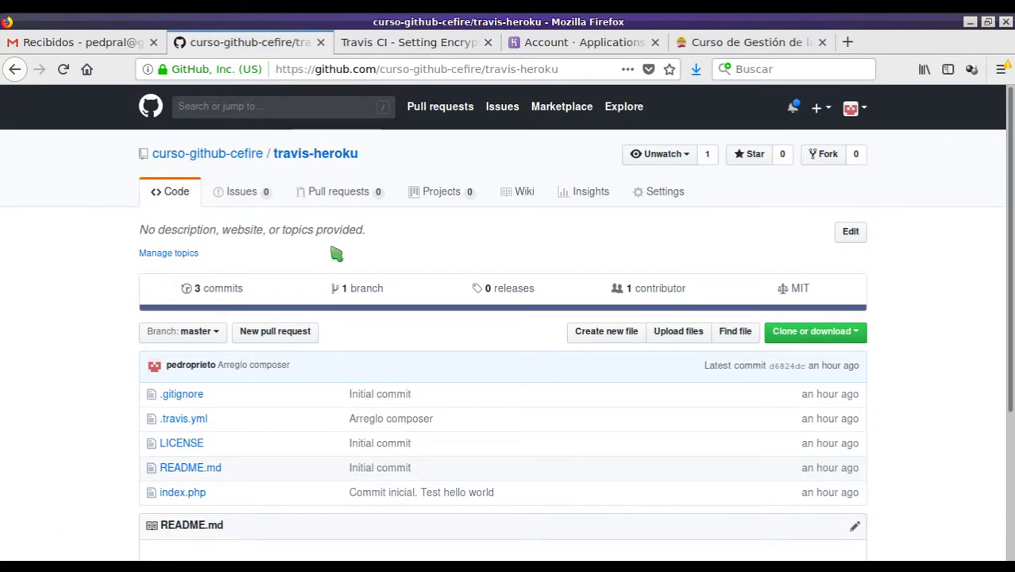
scroll(248, 294, down, 2)
scroll(193, 393, down, 1)
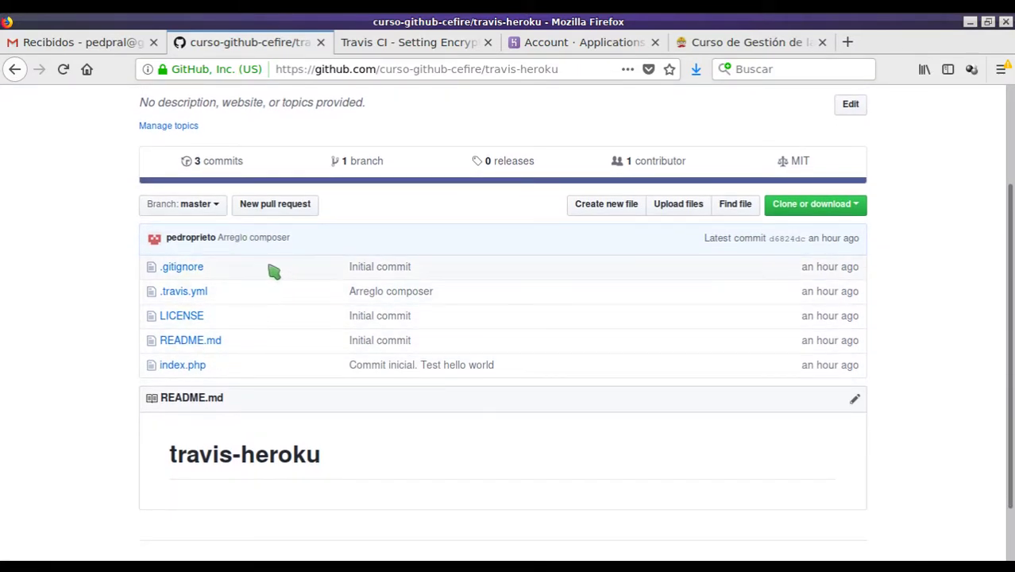
scroll(251, 341, up, 1)
scroll(251, 344, down, 2)
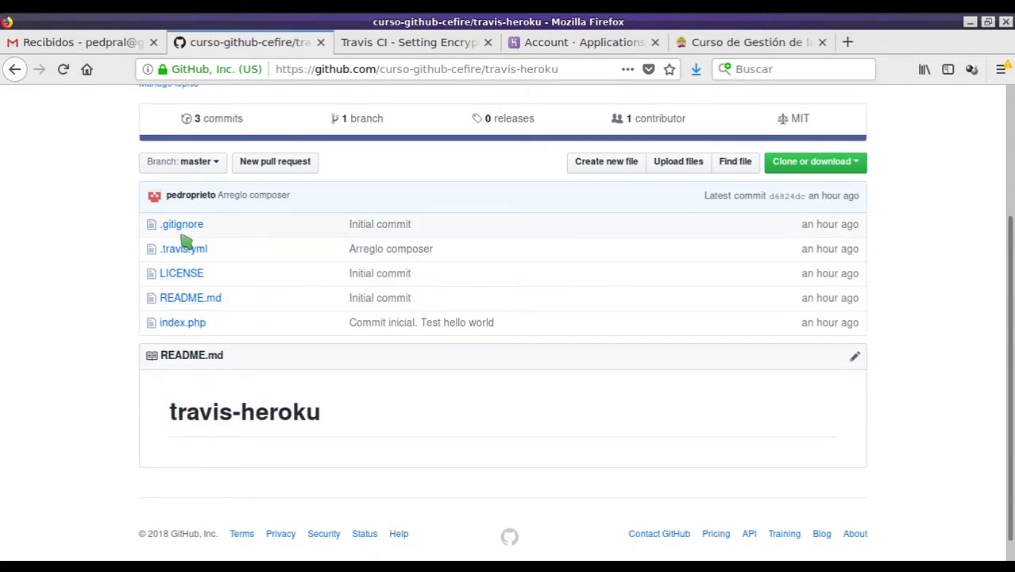
click(184, 323)
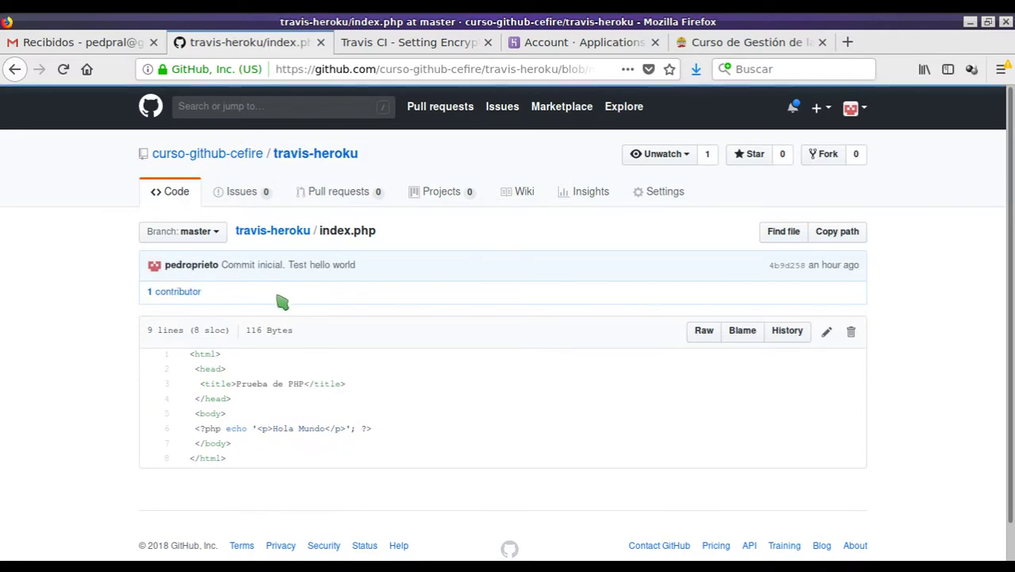
scroll(239, 310, down, 1)
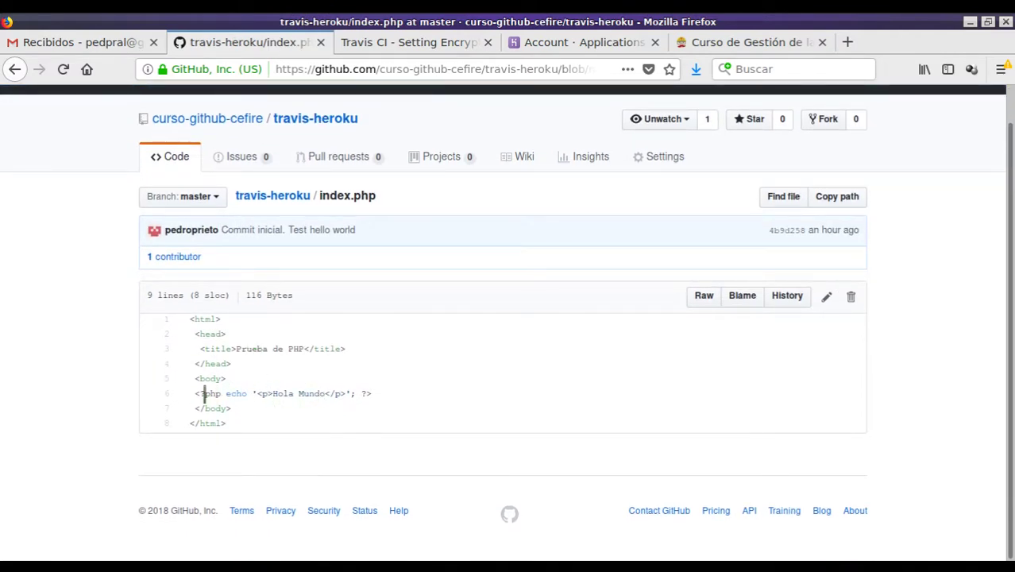
drag(191, 394, 394, 391)
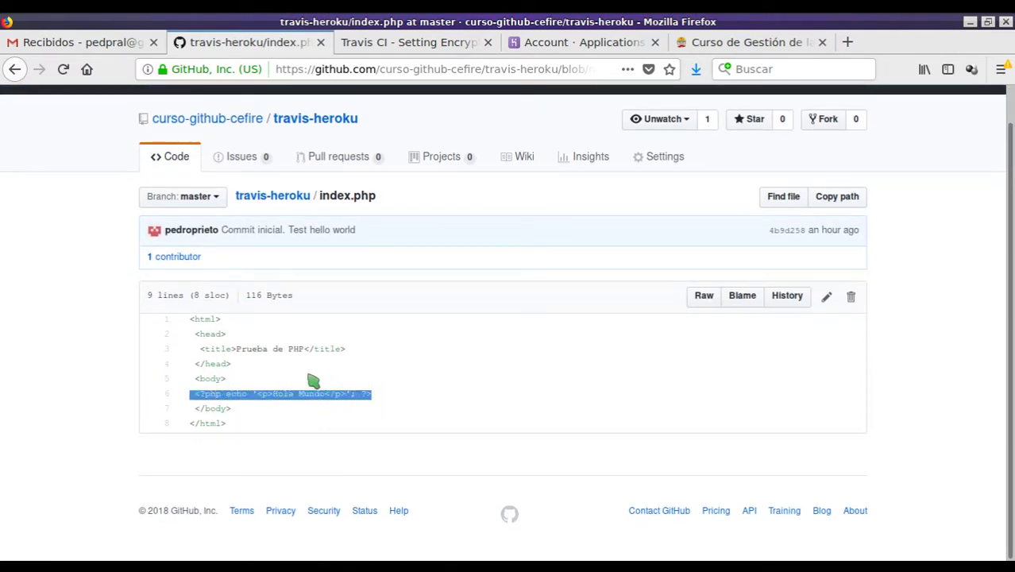
Return to the travis-heroku file list on GitHub, switch to Emacs and go to the first line of .travis.yml.
click(18, 70)
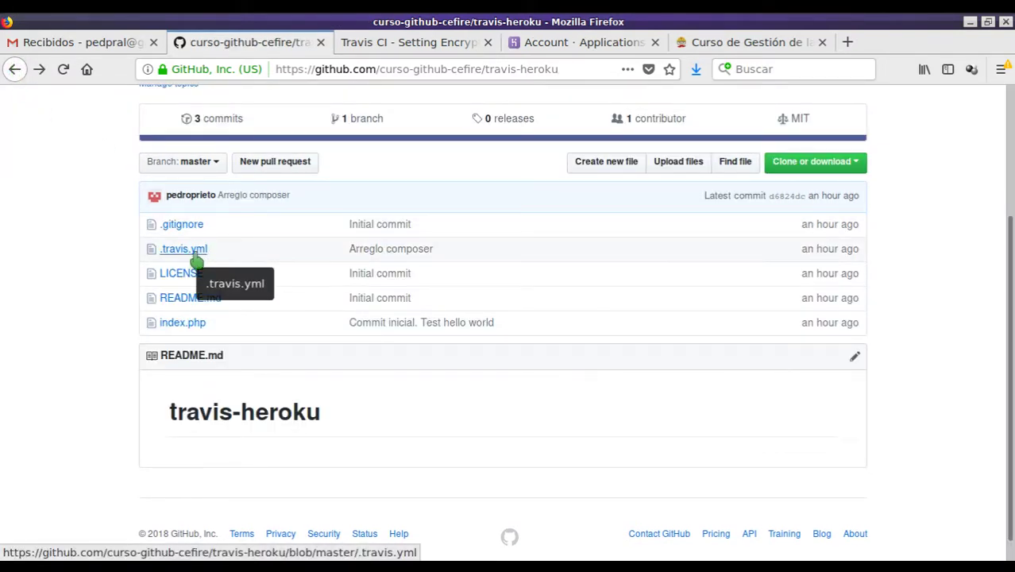
key(ctrl+F2)
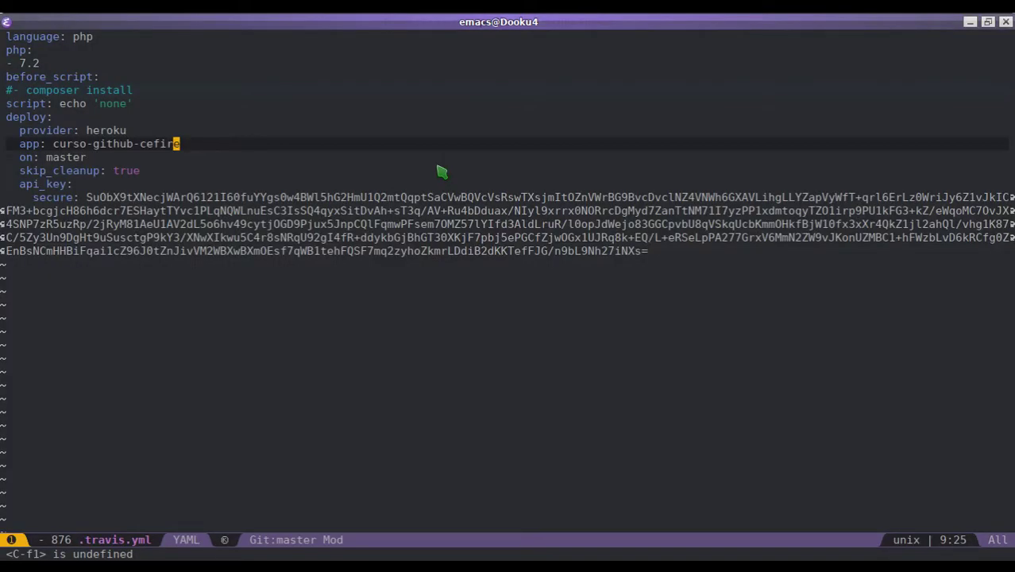
key(k)
key(k)
key(k)
key(k)
key(k)
key(k)
key(k)
key(k)
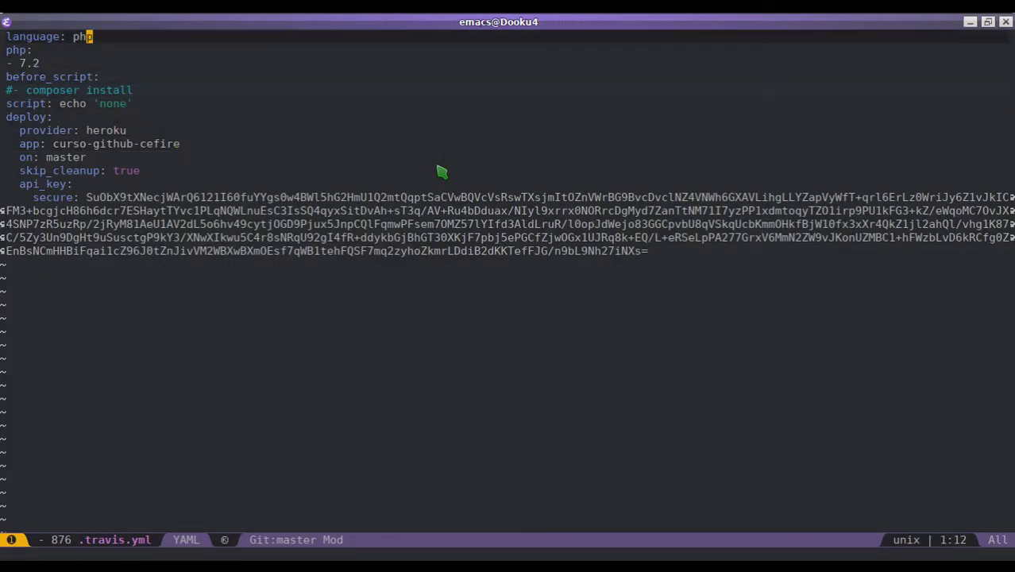
Highlight the first six lines of .travis.yml, from the language entry through the script entry.
key(g)
key(V)
key(j)
key(j)
key(j)
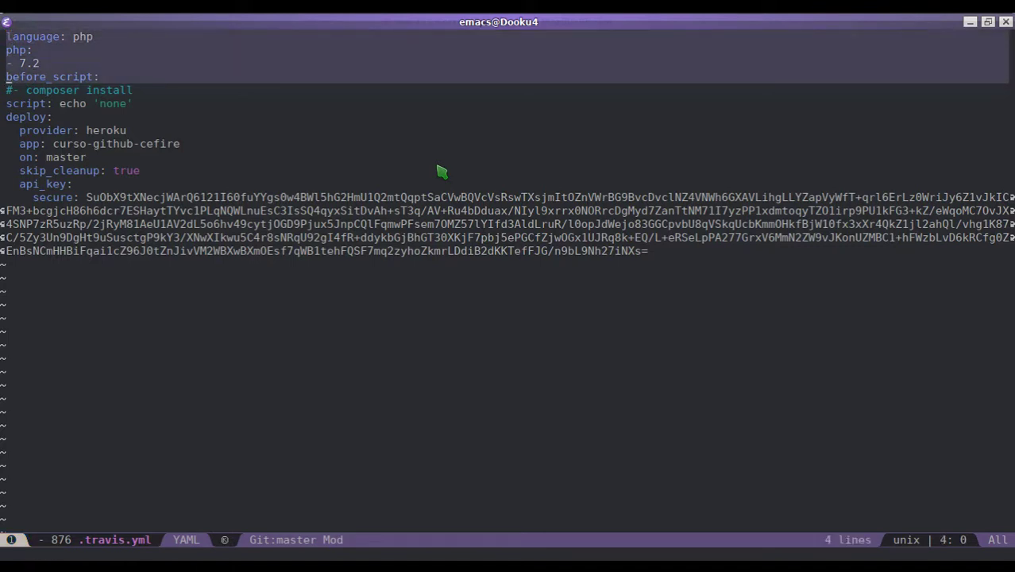
key(j)
key(j)
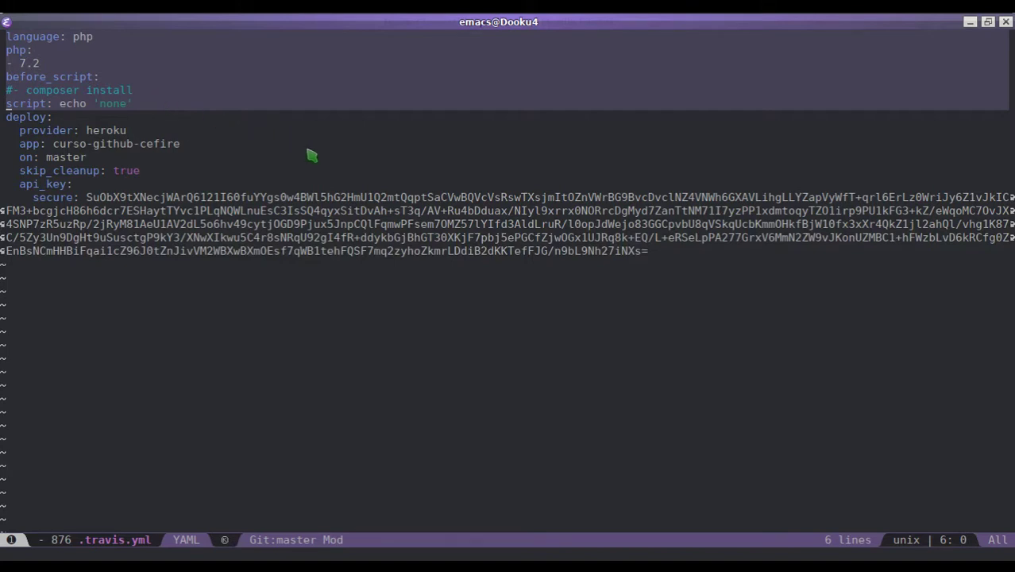
Clear the selection and examine the PHP version, the before_script entry and the commented composer install line.
key(Escape)
key(k)
key(k)
key(k)
key(k)
key(k)
key(j)
key(j)
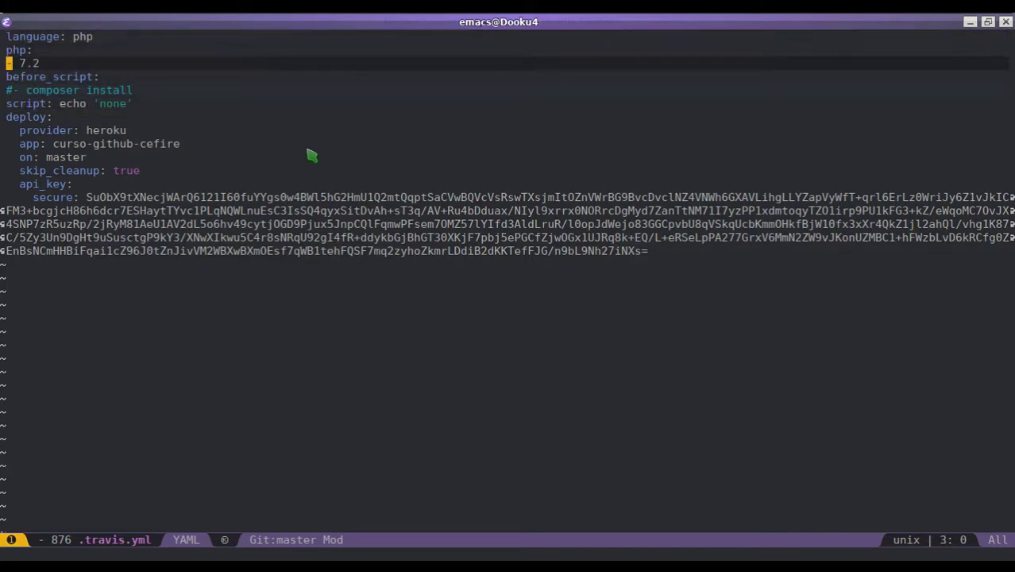
key(j)
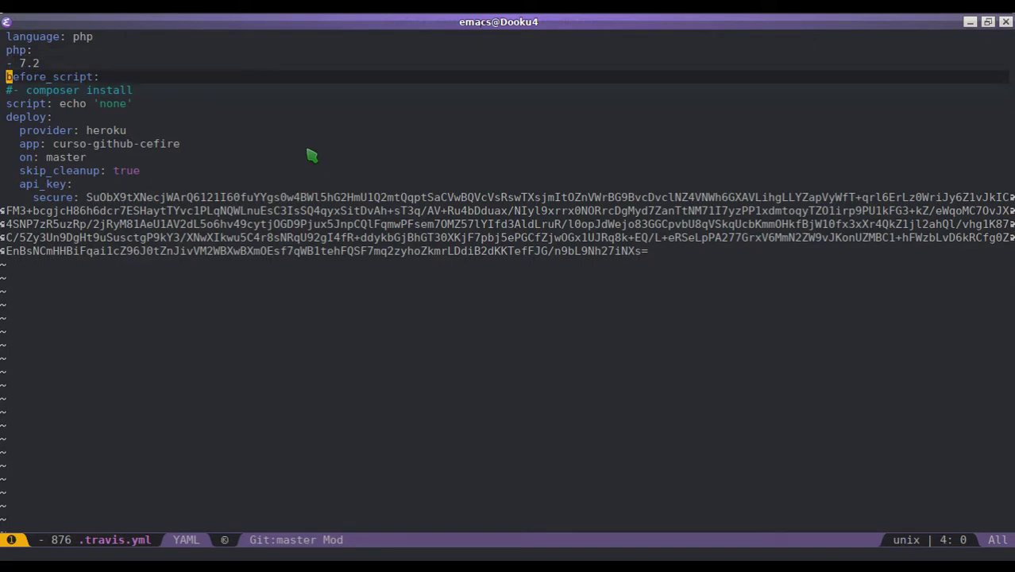
key(j)
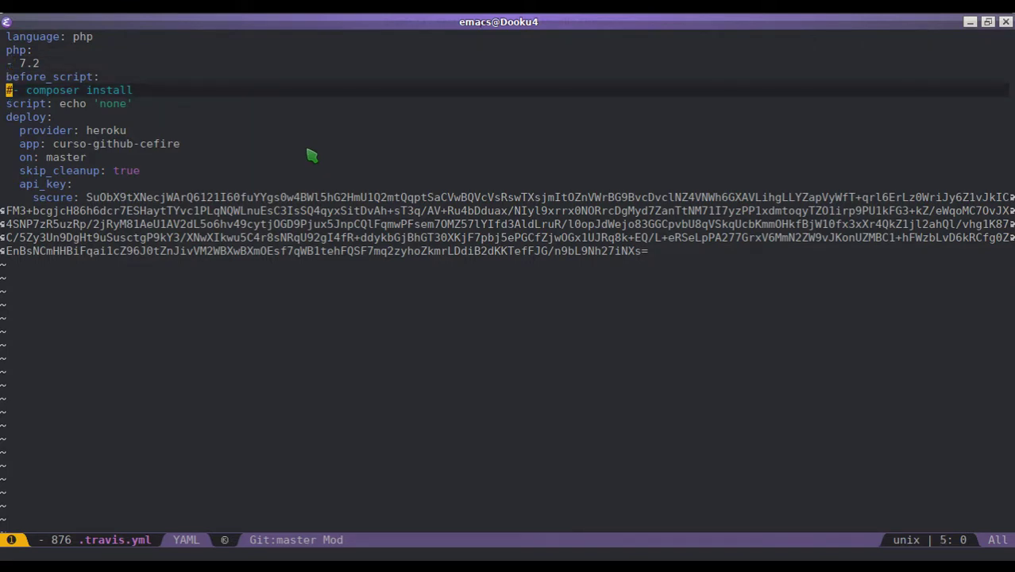
key(k)
key(j)
key(k)
key(j)
Examine the script entry and its echo 'none' command in .travis.yml.
key(j)
key(l)
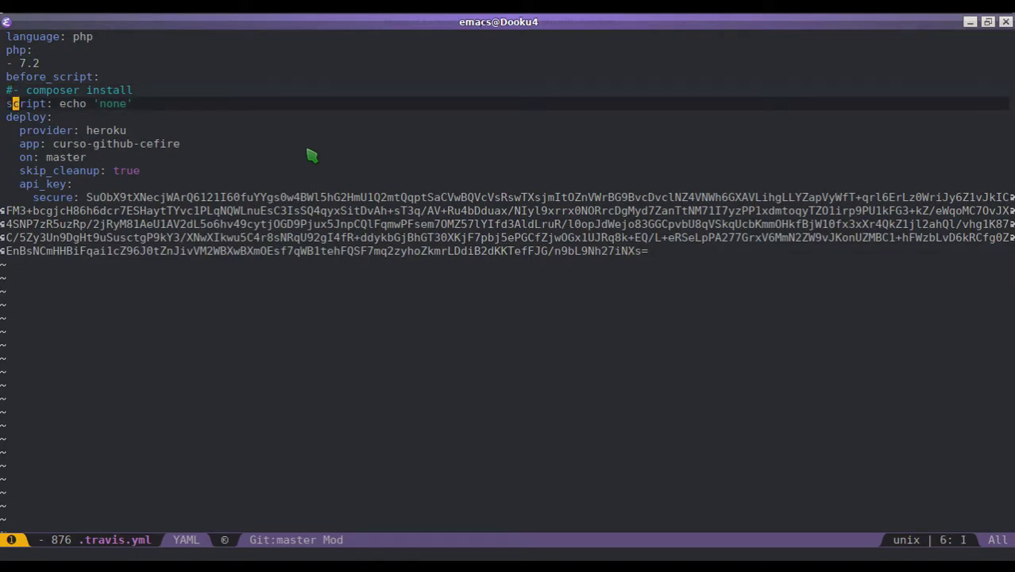
key(l)
key(l)
key(l)
key(l)
key(l)
key(l)
key(l)
key(l)
key(l)
key(l)
key(h)
key(h)
key(h)
key(Right)
key(Right)
key(Right)
key(Left)
key(Left)
key(Left)
key(Left)
key(Left)
key(Left)
key(Left)
Highlight the deploy section from the deploy line through the api_key line, and clear the highlight.
key(Down)
key(ctrl+a)
key(ctrl+space)
key(Down)
key(Down)
key(Down)
key(Down)
key(Down)
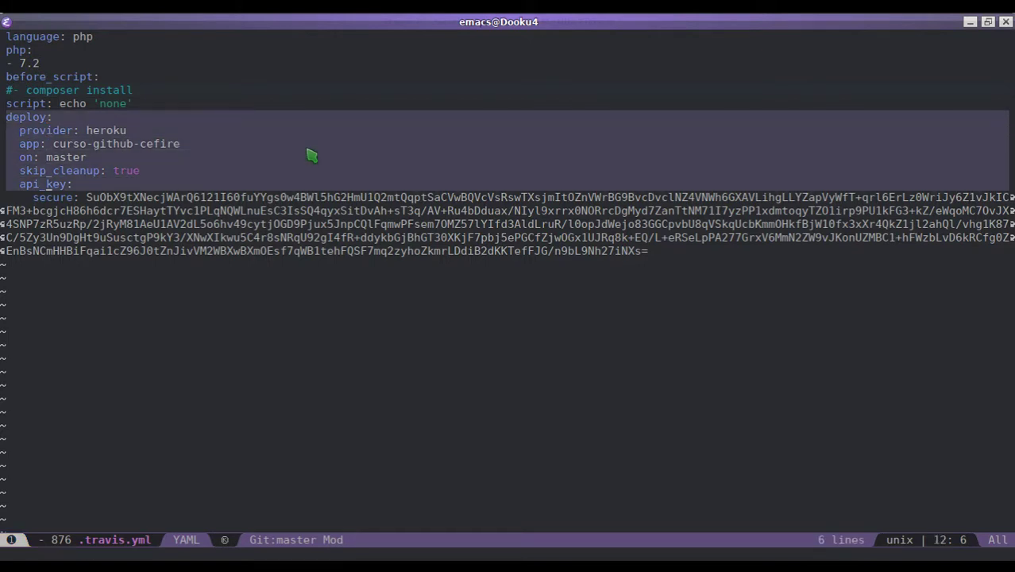
key(alt+w)
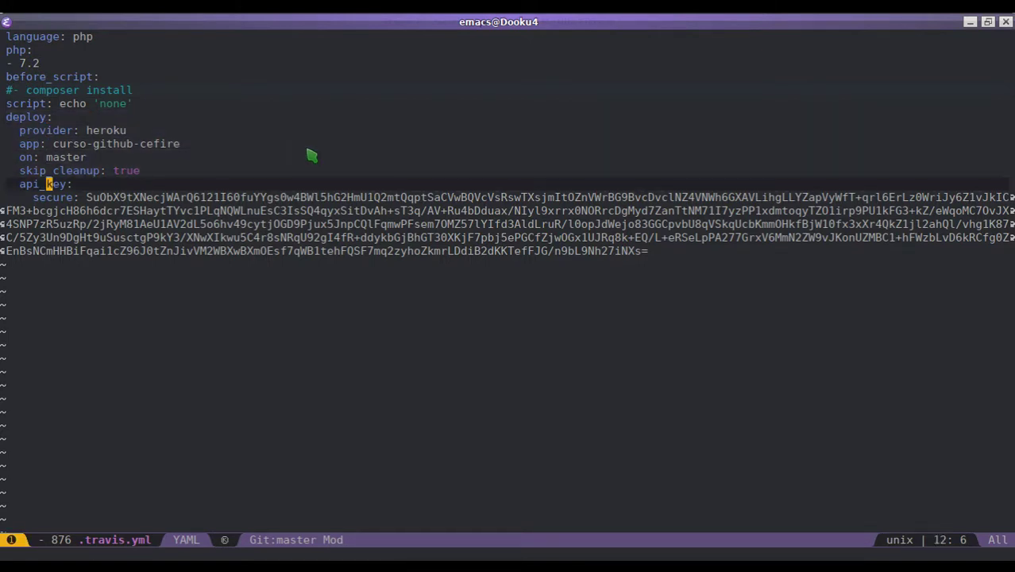
Go back up to the provider line in the deploy section and examine its heroku value.
key(Up)
key(Up)
key(Up)
key(Up)
key(Up)
key(Down)
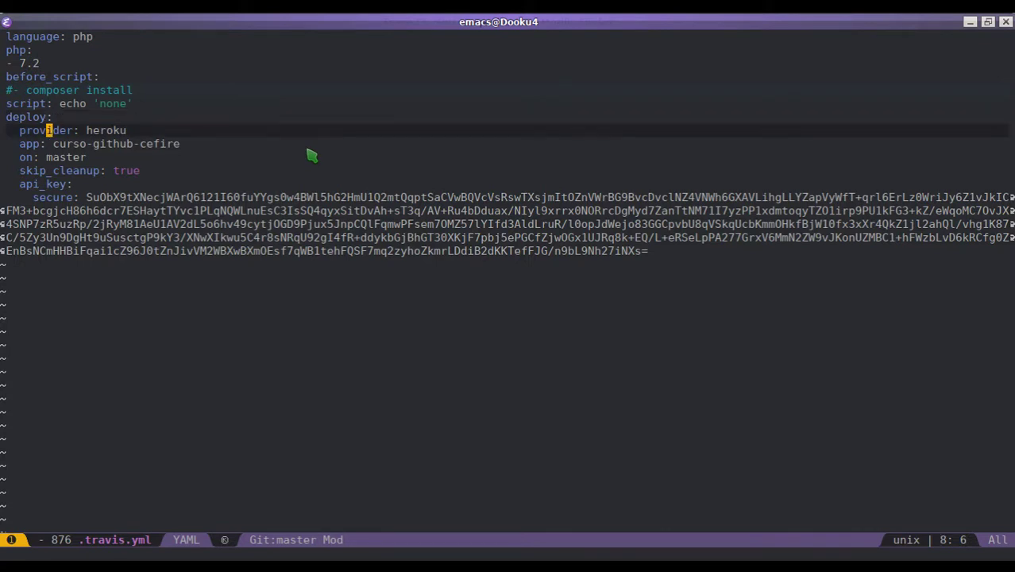
key(Right)
key(Right)
key(Right)
key(Right)
key(Right)
key(Right)
key(Right)
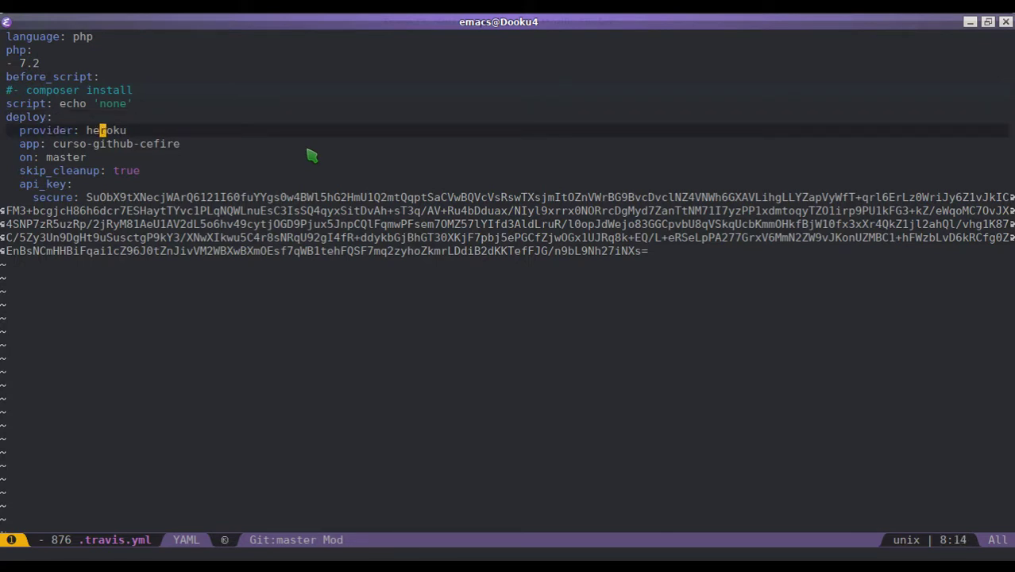